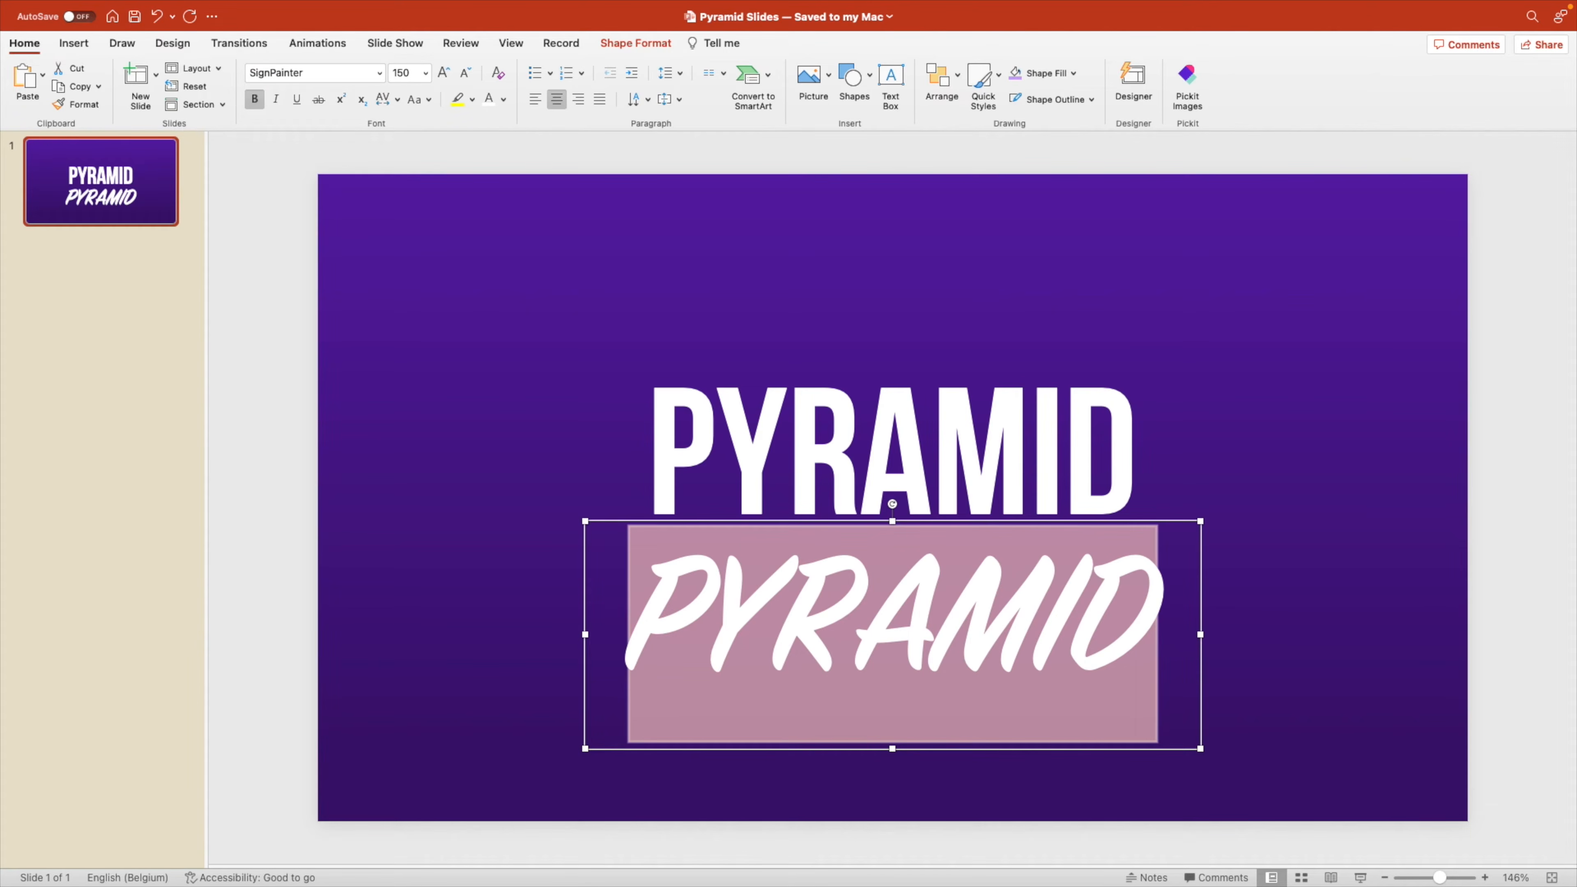
# Set the lower PYRAMID text to font size 50 and change it to lowercase.
pyautogui.write('45')
pyautogui.press('Return')
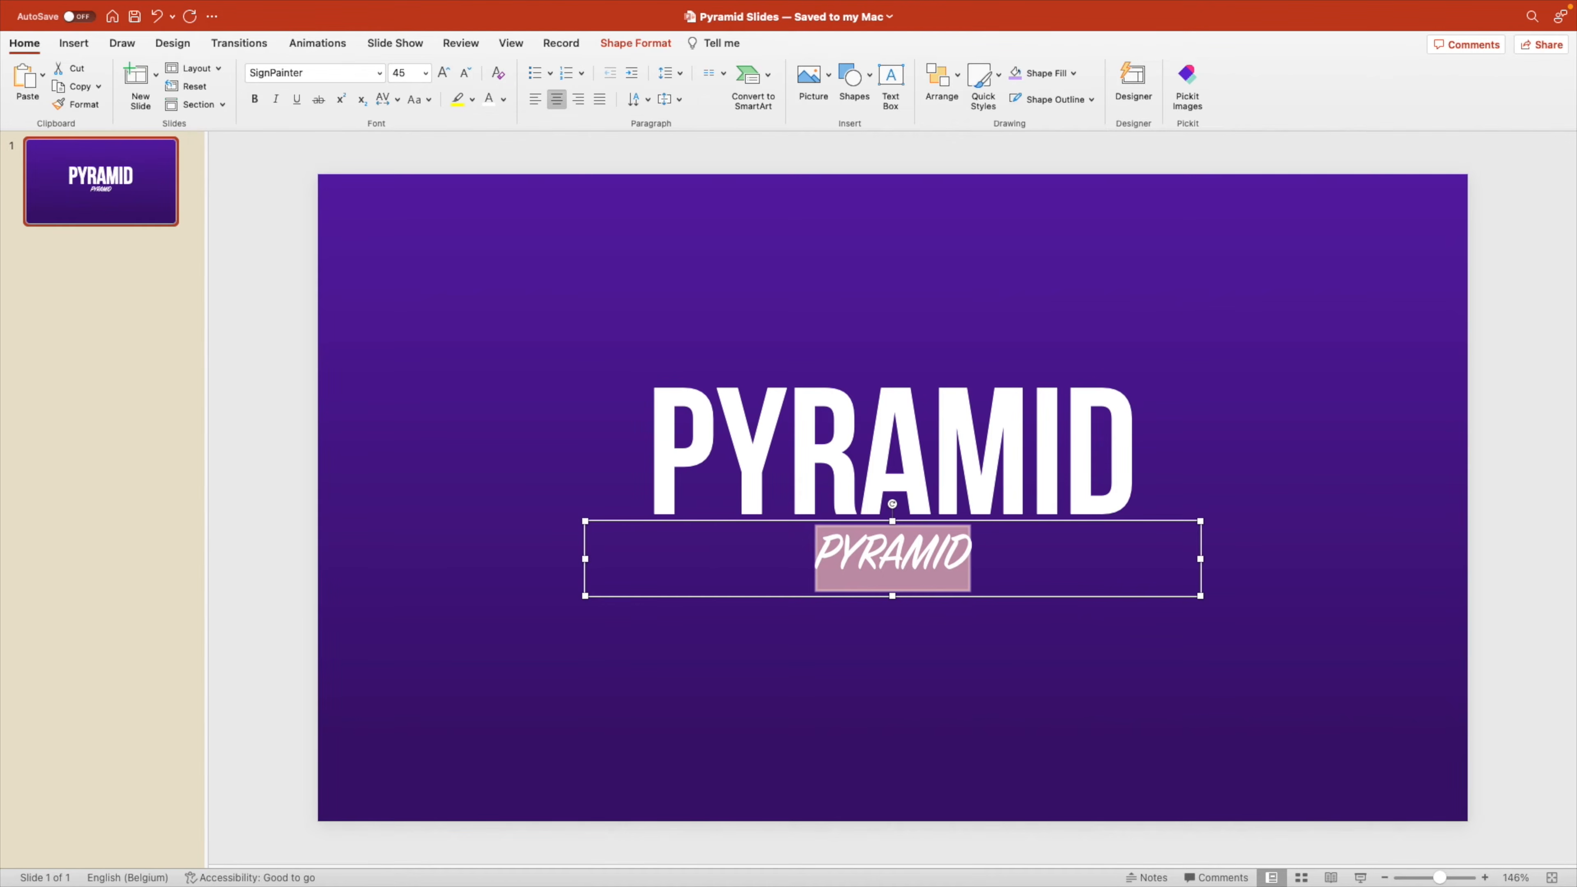
pyautogui.click(410, 72)
pyautogui.write('50')
pyautogui.press('Return')
pyautogui.click(429, 99)
pyautogui.click(435, 140)
# Replace the lowercase text with "infographic" and colour it orange.
pyautogui.tripleClick(898, 572)
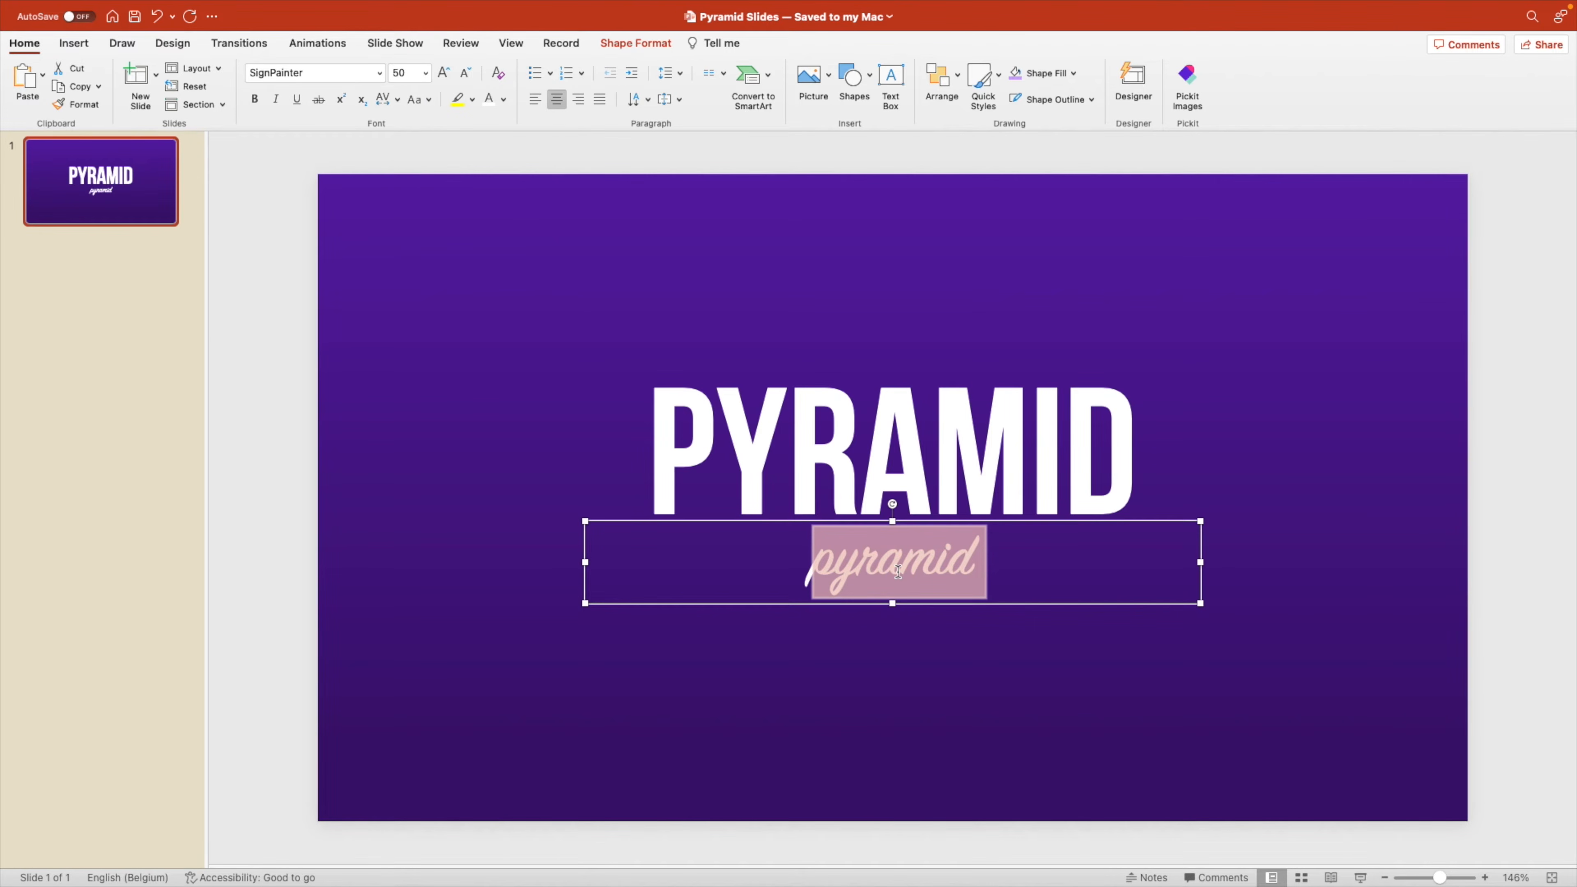
pyautogui.write('infographic')
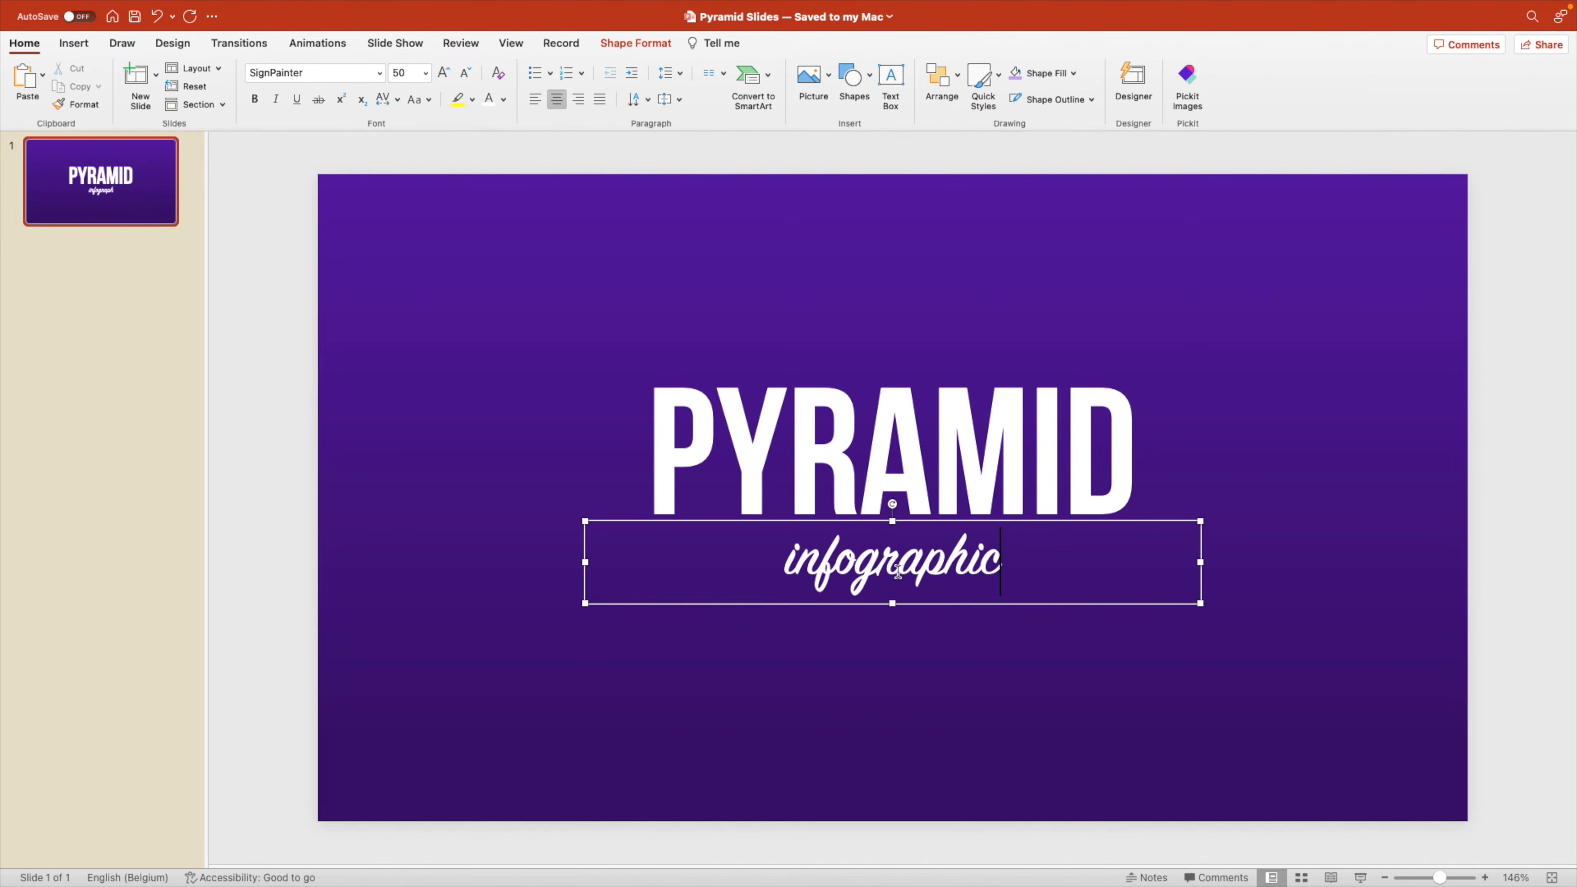
pyautogui.press('Escape')
pyautogui.click(503, 100)
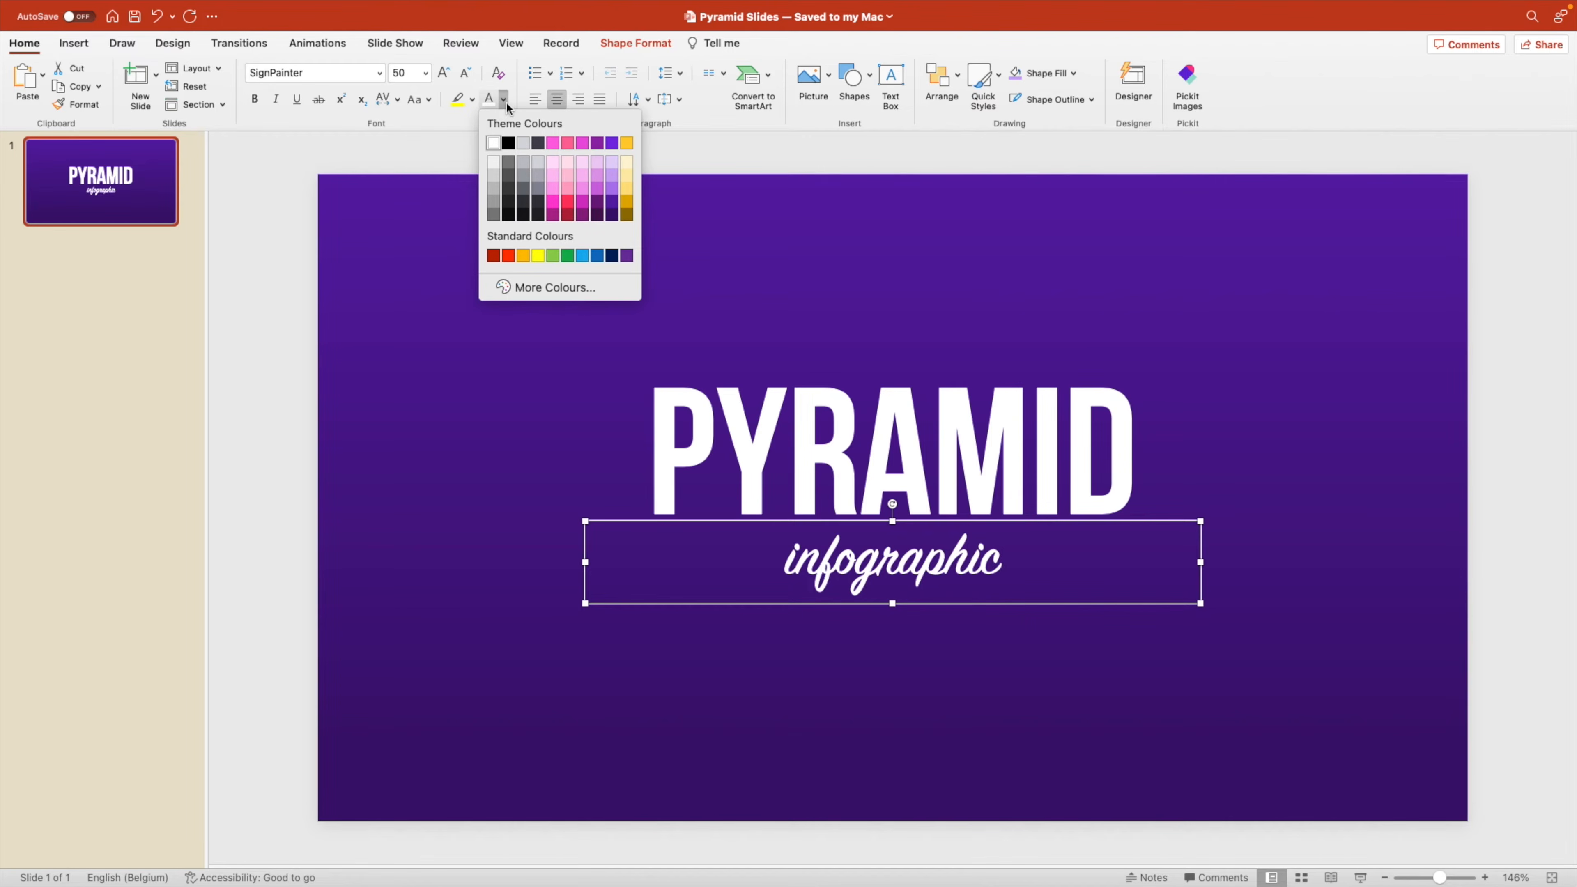
pyautogui.click(523, 256)
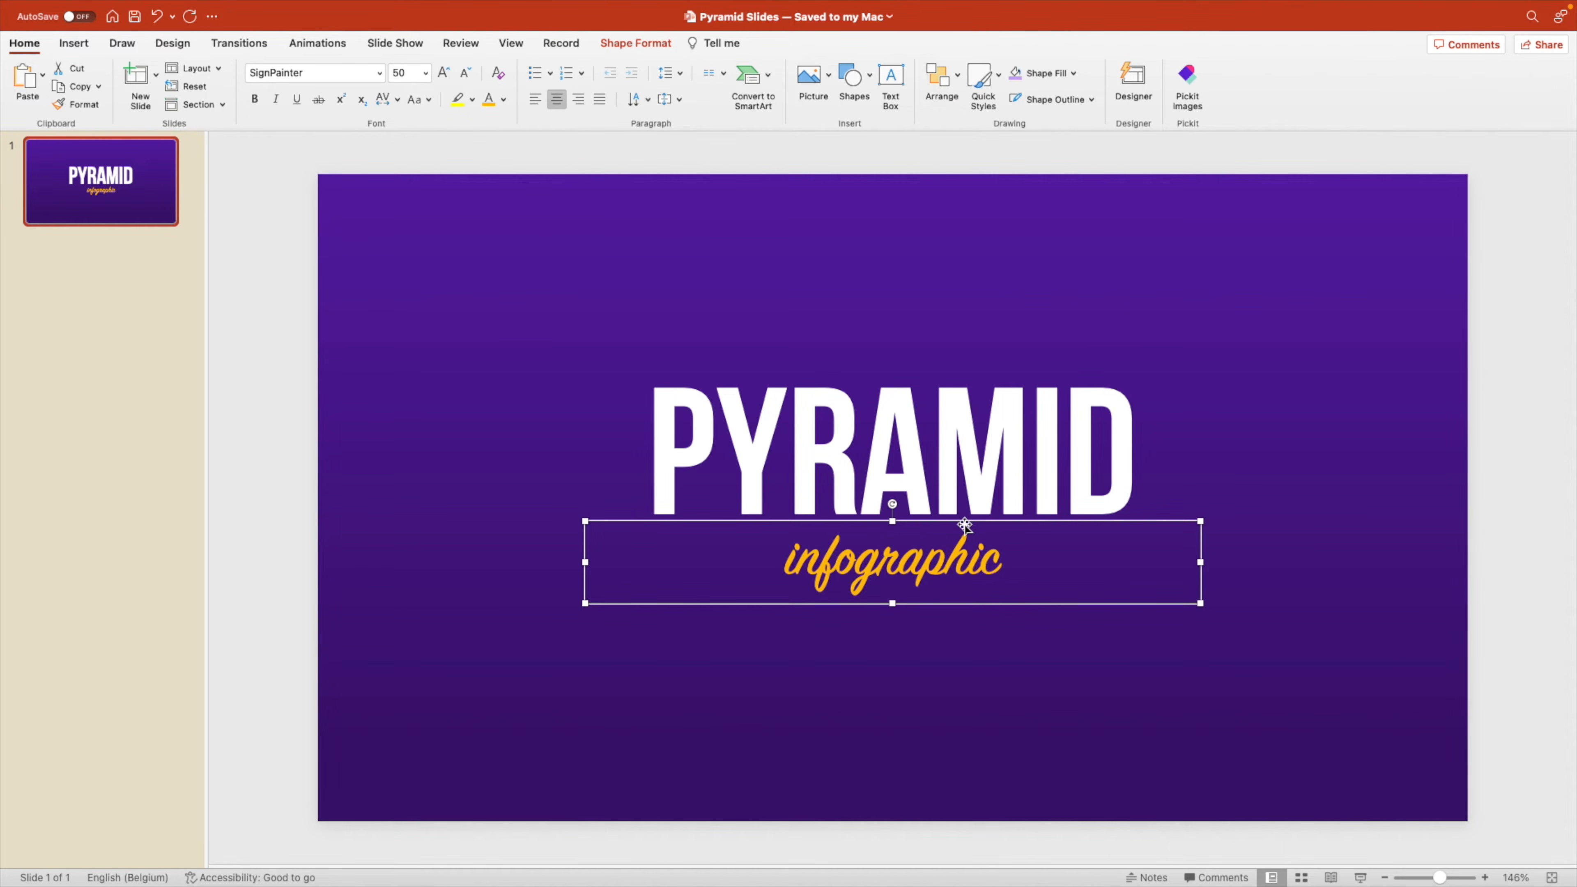
# Move the infographic text up to overlap the lower edge of PYRAMID and enlarge it to size 66.
pyautogui.moveTo(965, 524); pyautogui.dragTo(965, 488)
pyautogui.press('super+shift+period')
pyautogui.press('super+shift+period')
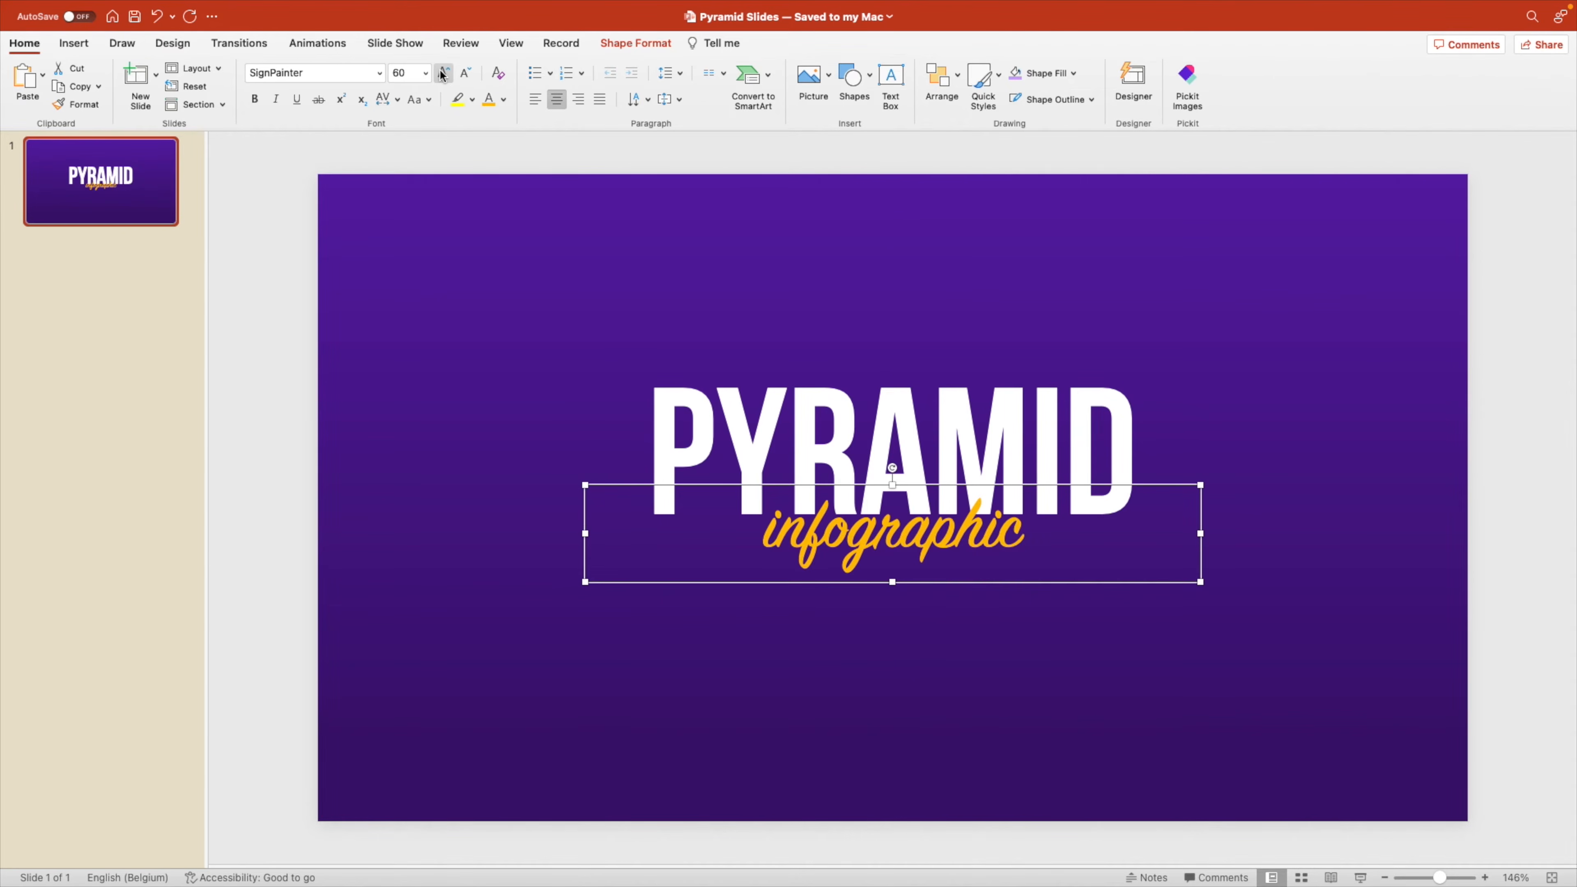
pyautogui.press('super+shift+period')
pyautogui.moveTo(953, 487); pyautogui.dragTo(954, 478)
# Apply an outer Offset: Top text shadow to infographic with 9 pt blur and 7 pt distance.
pyautogui.rightClick(954, 478)
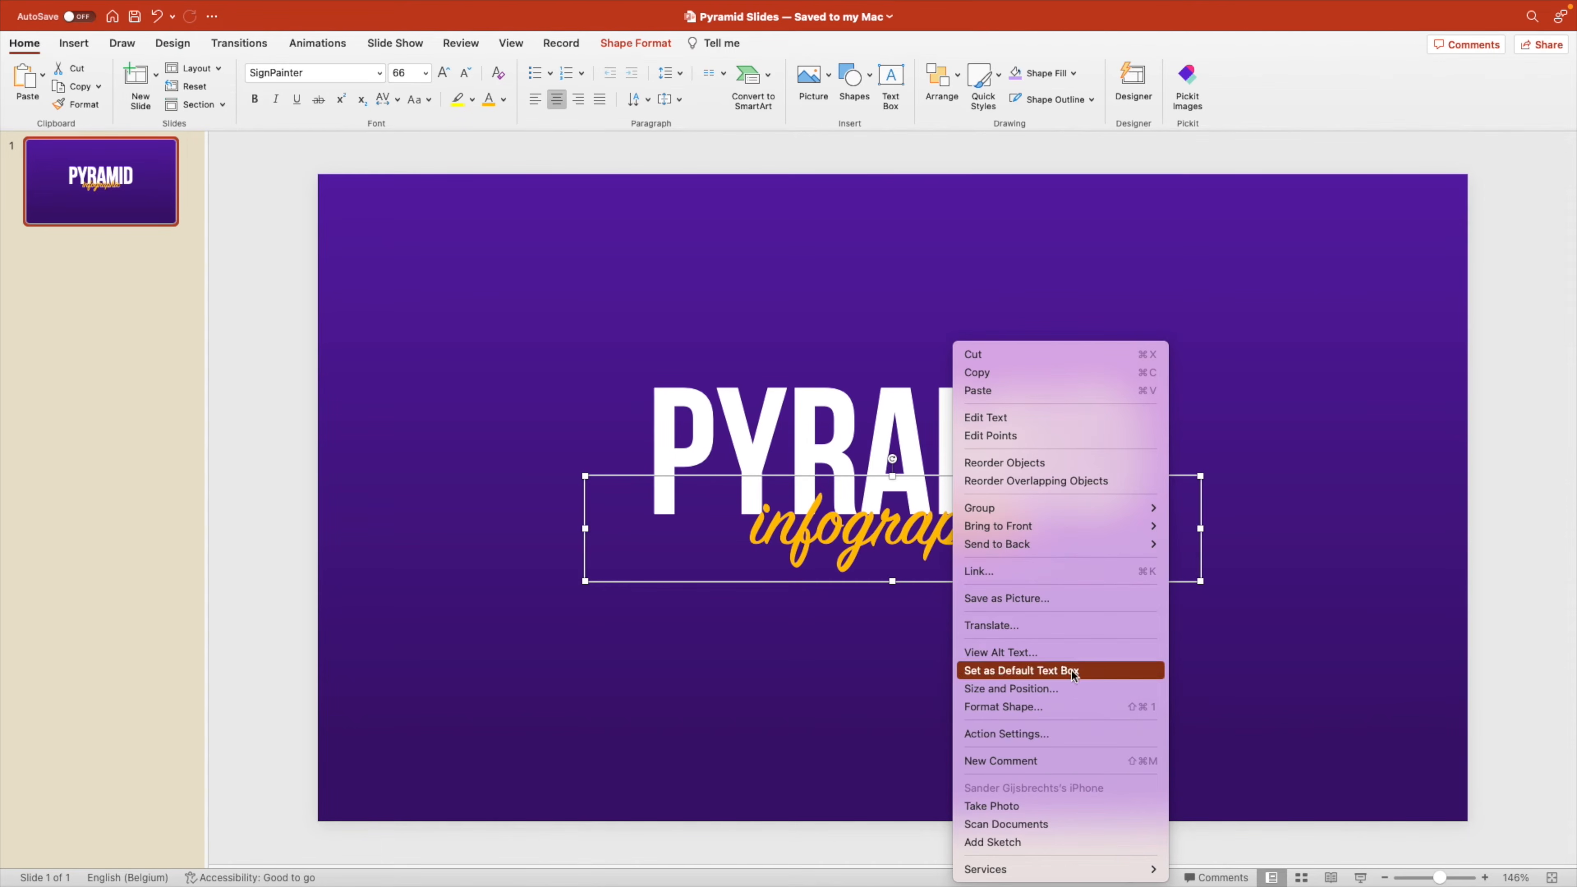
pyautogui.click(1068, 707)
pyautogui.click(1481, 176)
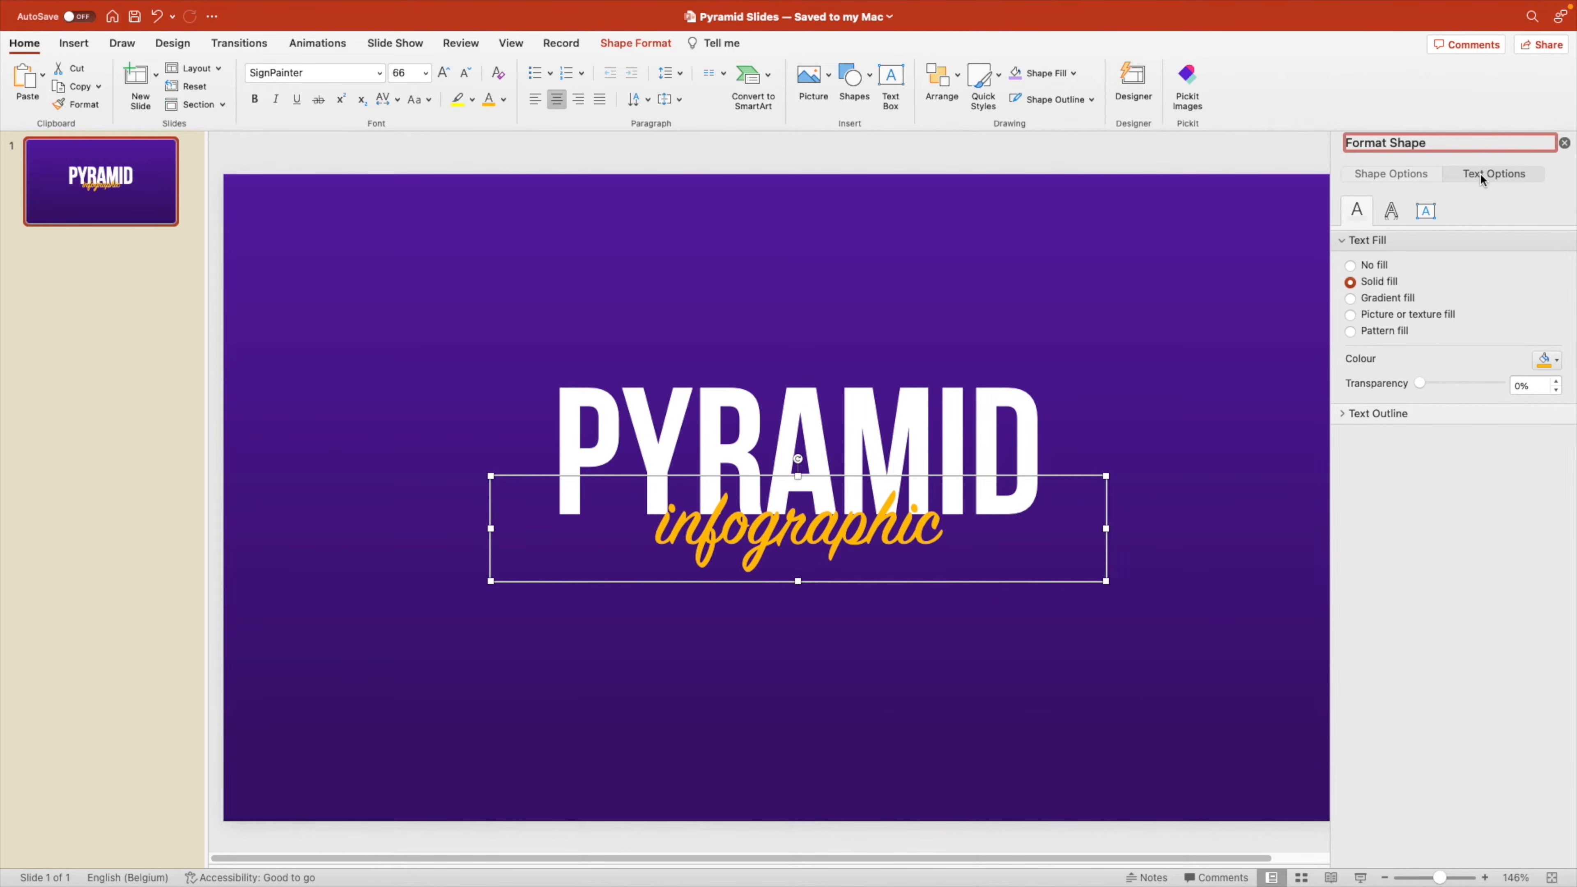
pyautogui.click(1393, 211)
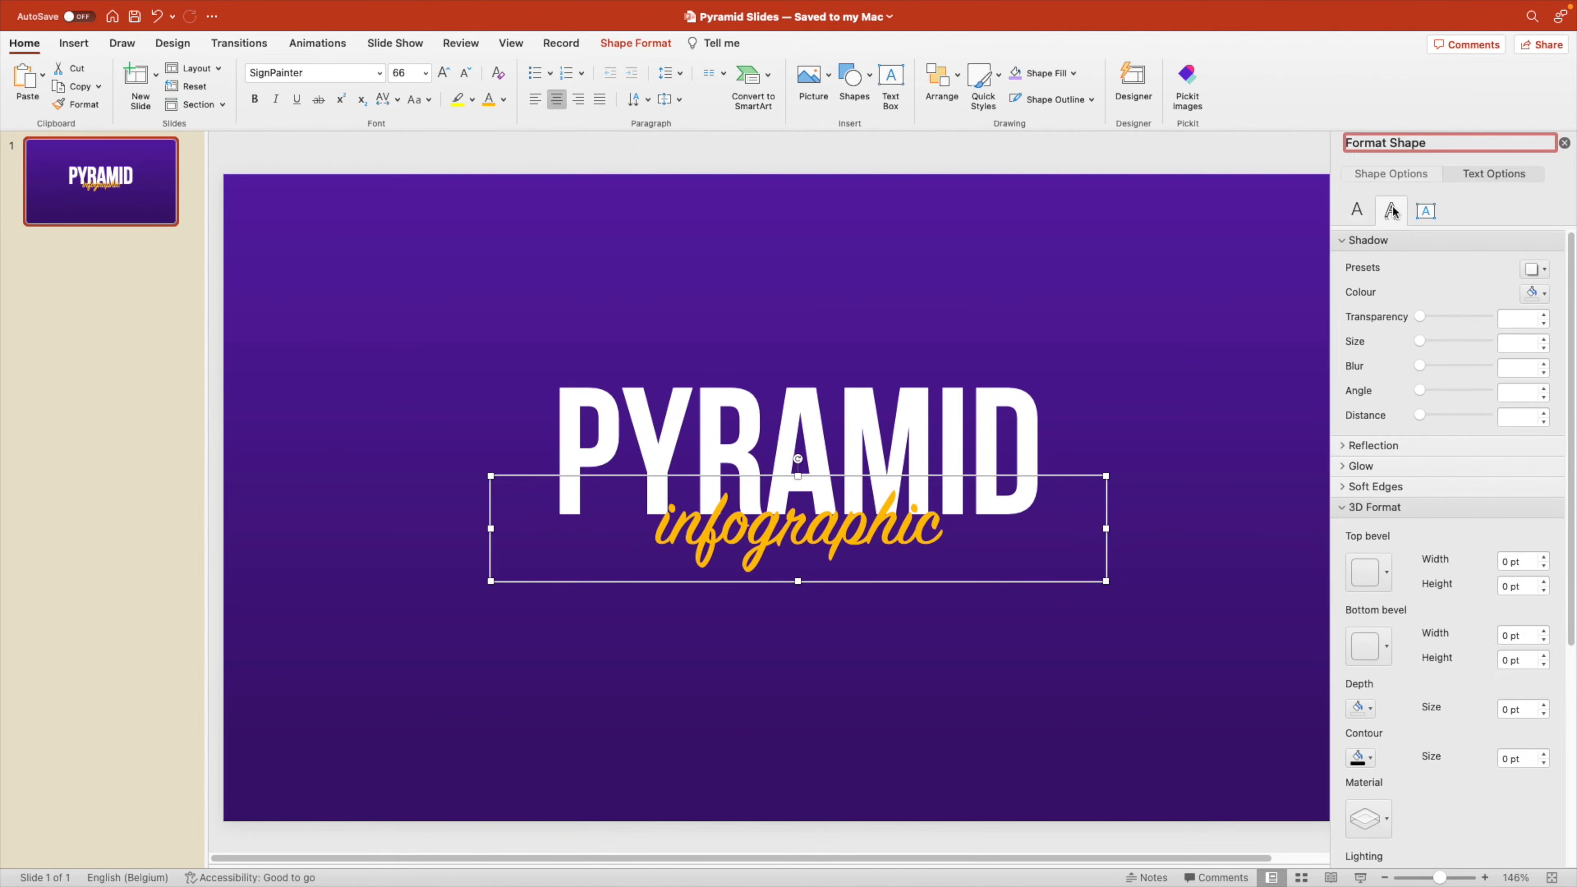
pyautogui.click(1527, 268)
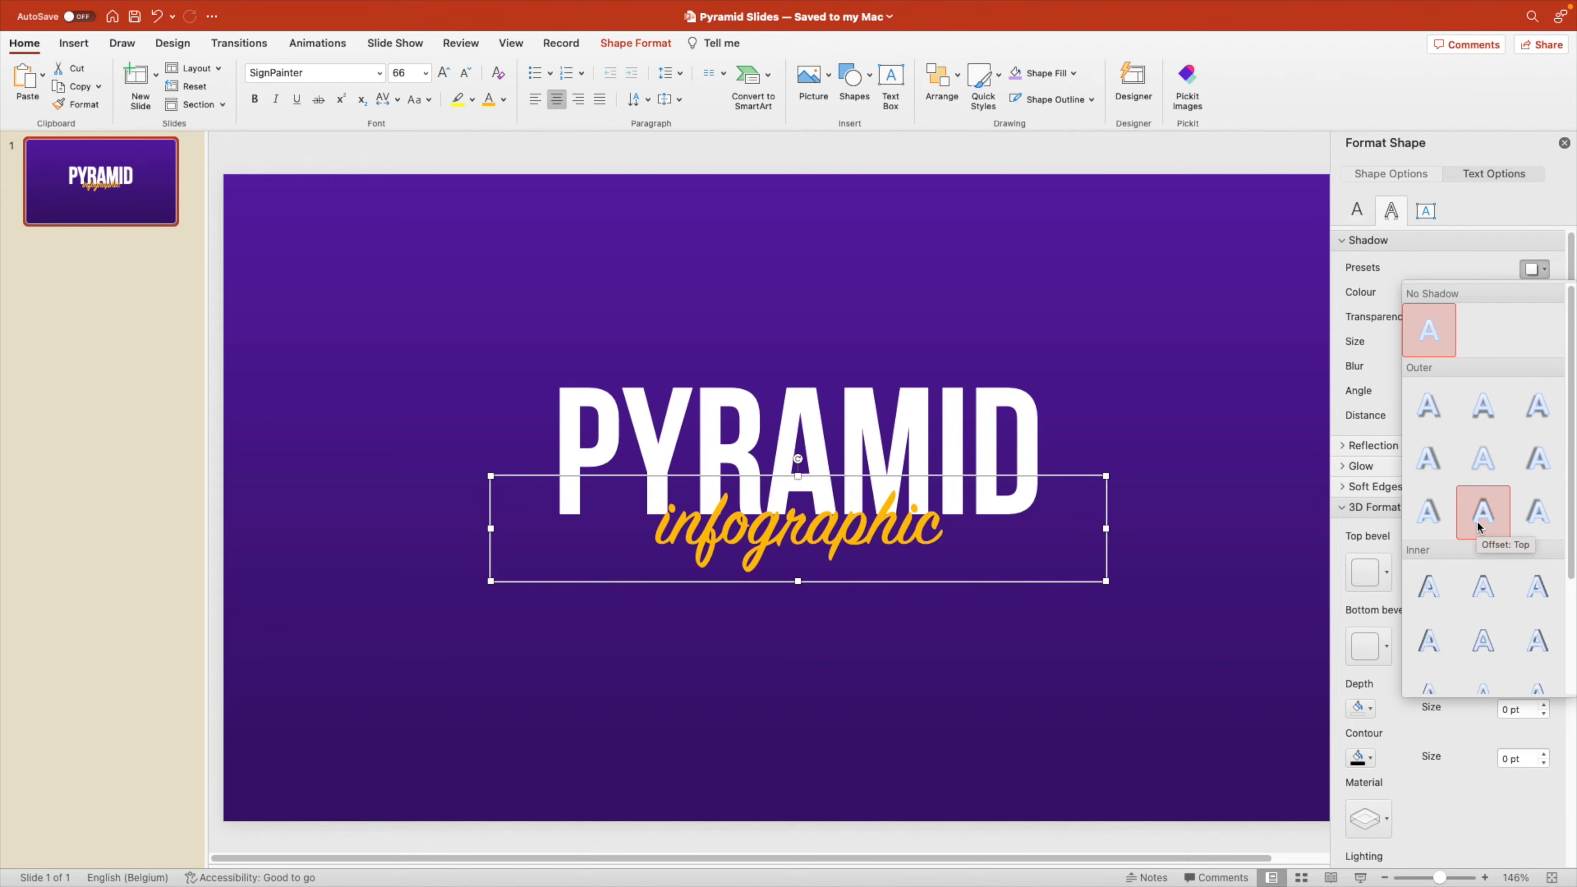
pyautogui.click(1483, 514)
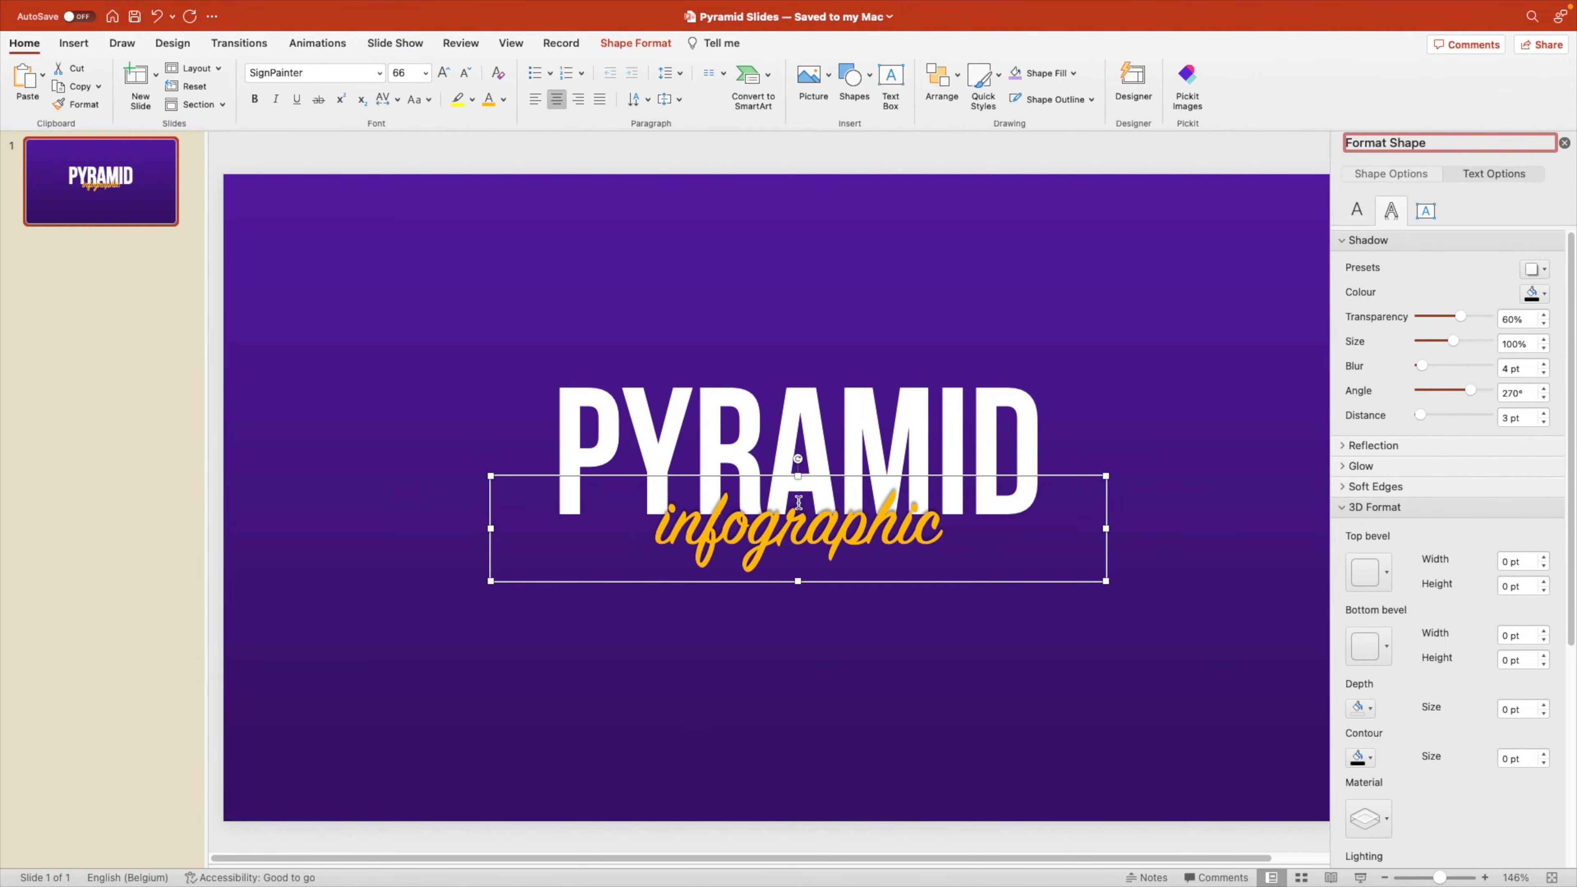
pyautogui.moveTo(1425, 366); pyautogui.dragTo(1423, 417)
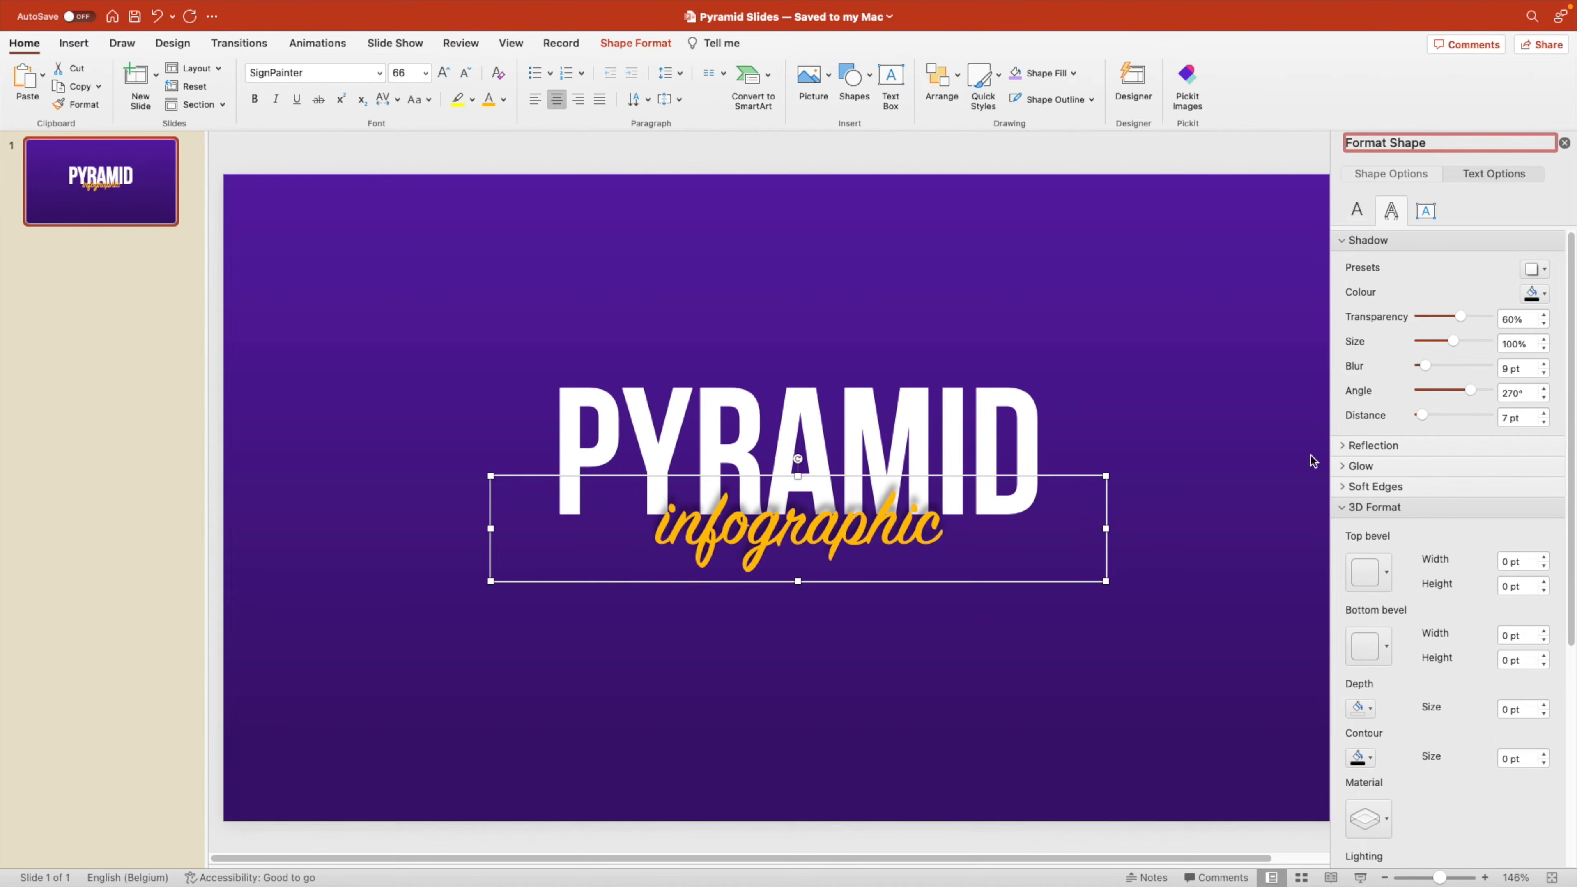
pyautogui.moveTo(817, 478); pyautogui.dragTo(816, 475)
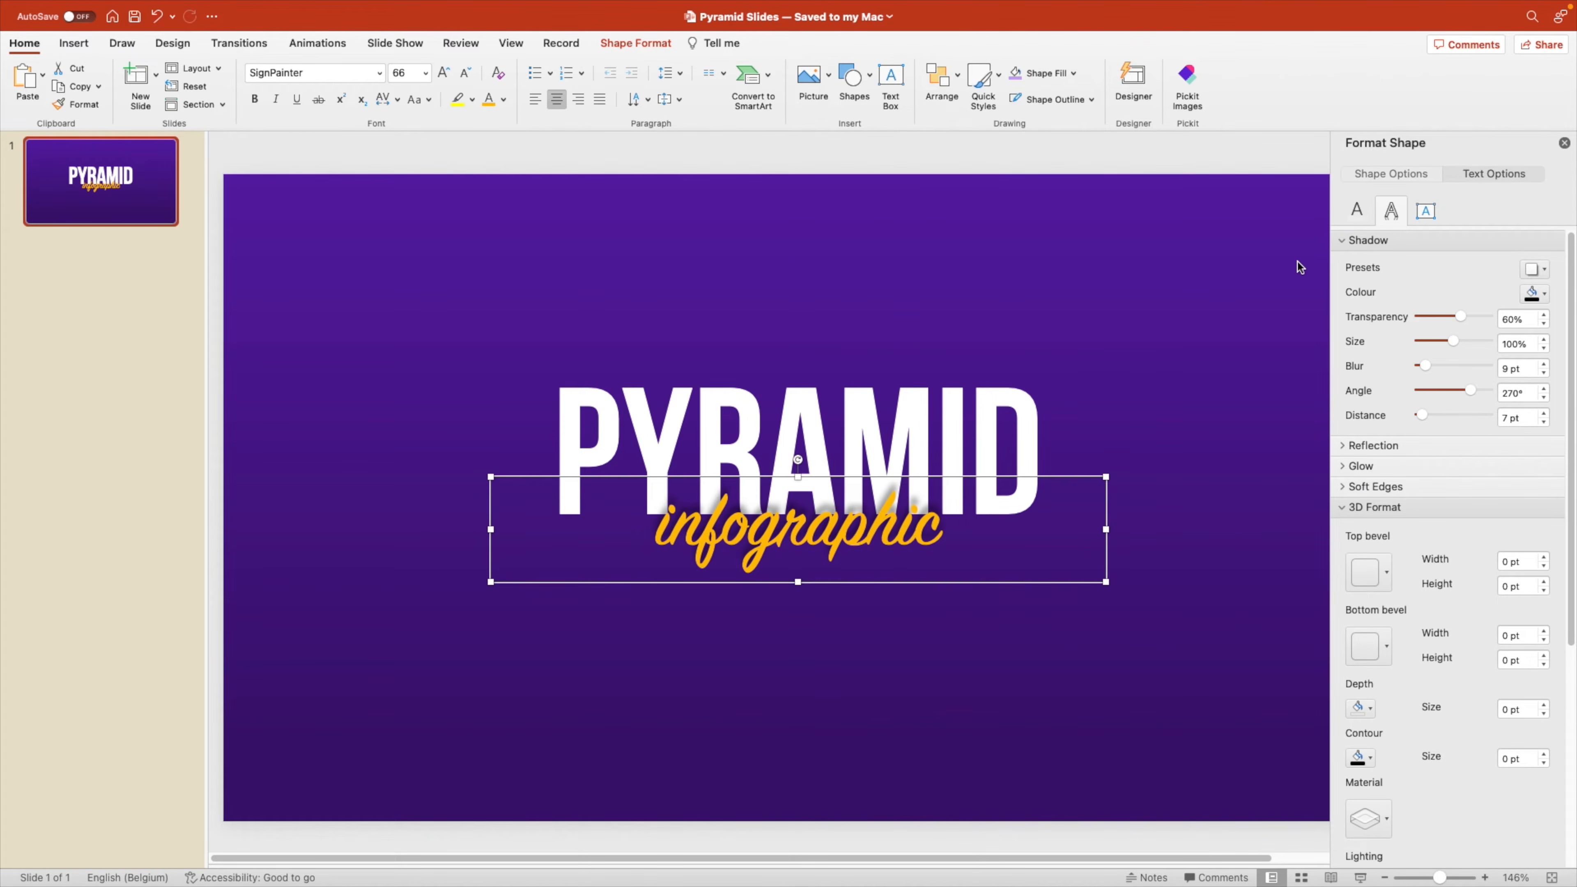
pyautogui.click(1563, 145)
pyautogui.click(1195, 333)
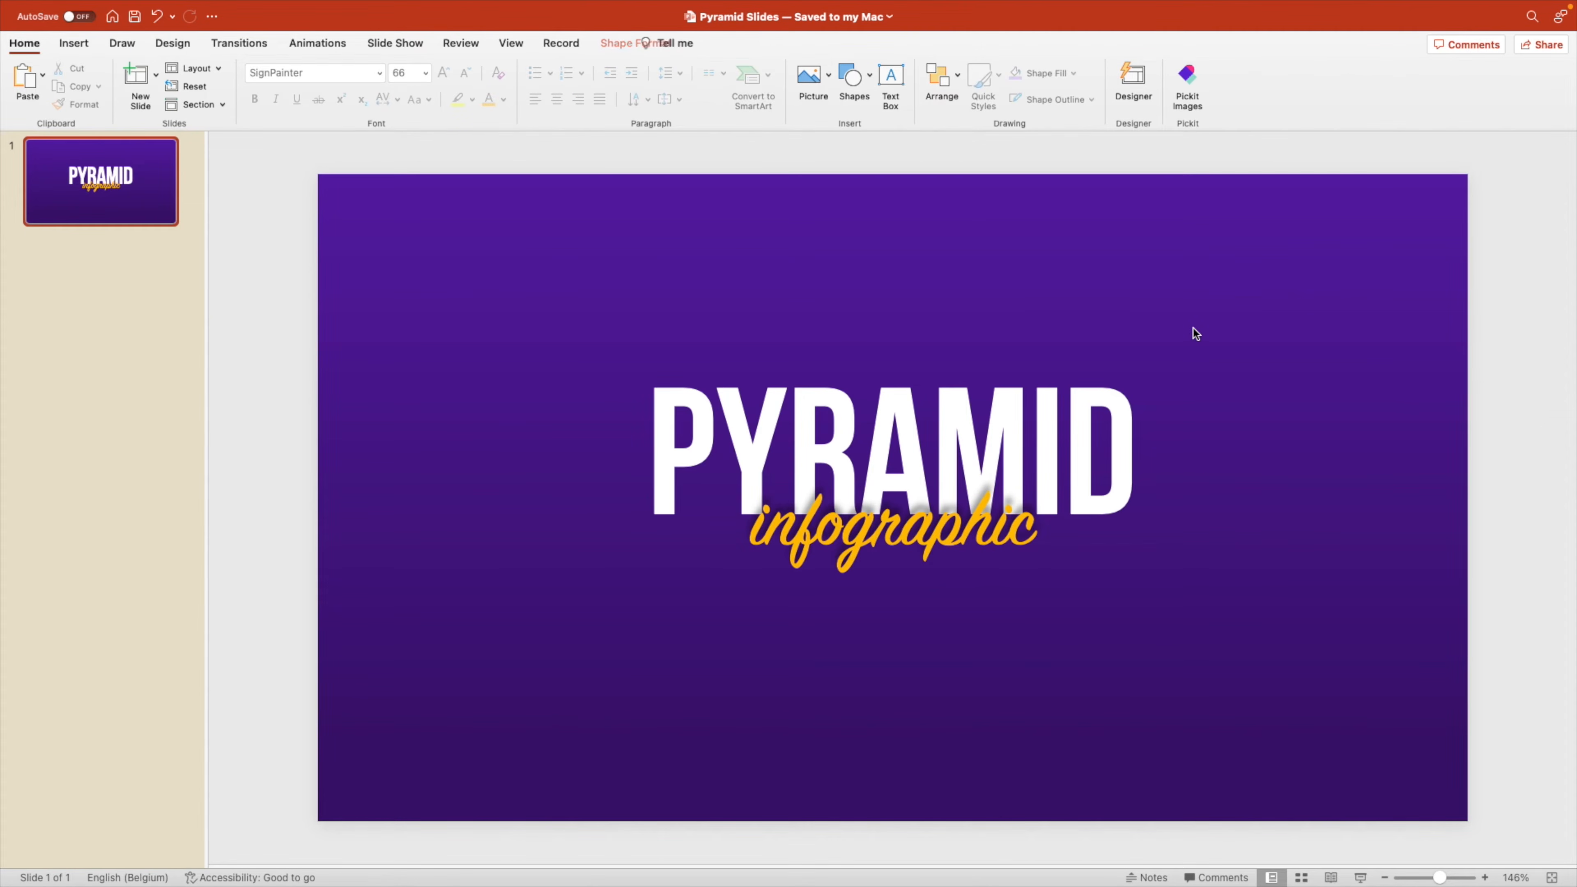
# Duplicate the title slide and reduce both title texts on the copy to font size 40+.
pyautogui.rightClick(102, 190)
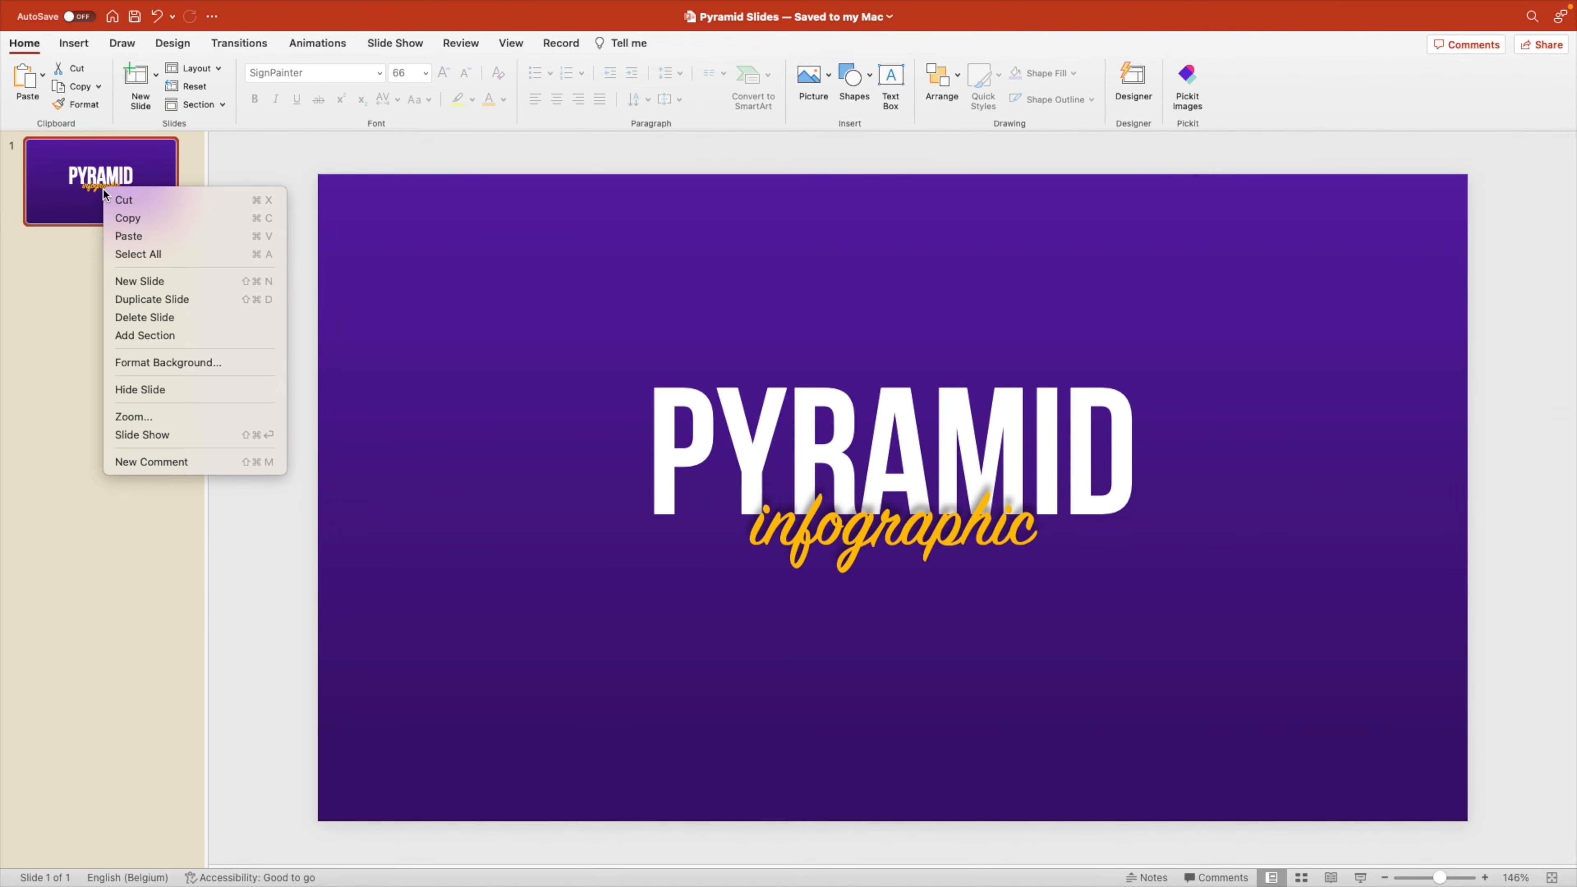
pyautogui.click(147, 300)
pyautogui.click(836, 415)
pyautogui.keyDown('shift'); pyautogui.click(935, 537); pyautogui.keyUp('shift')
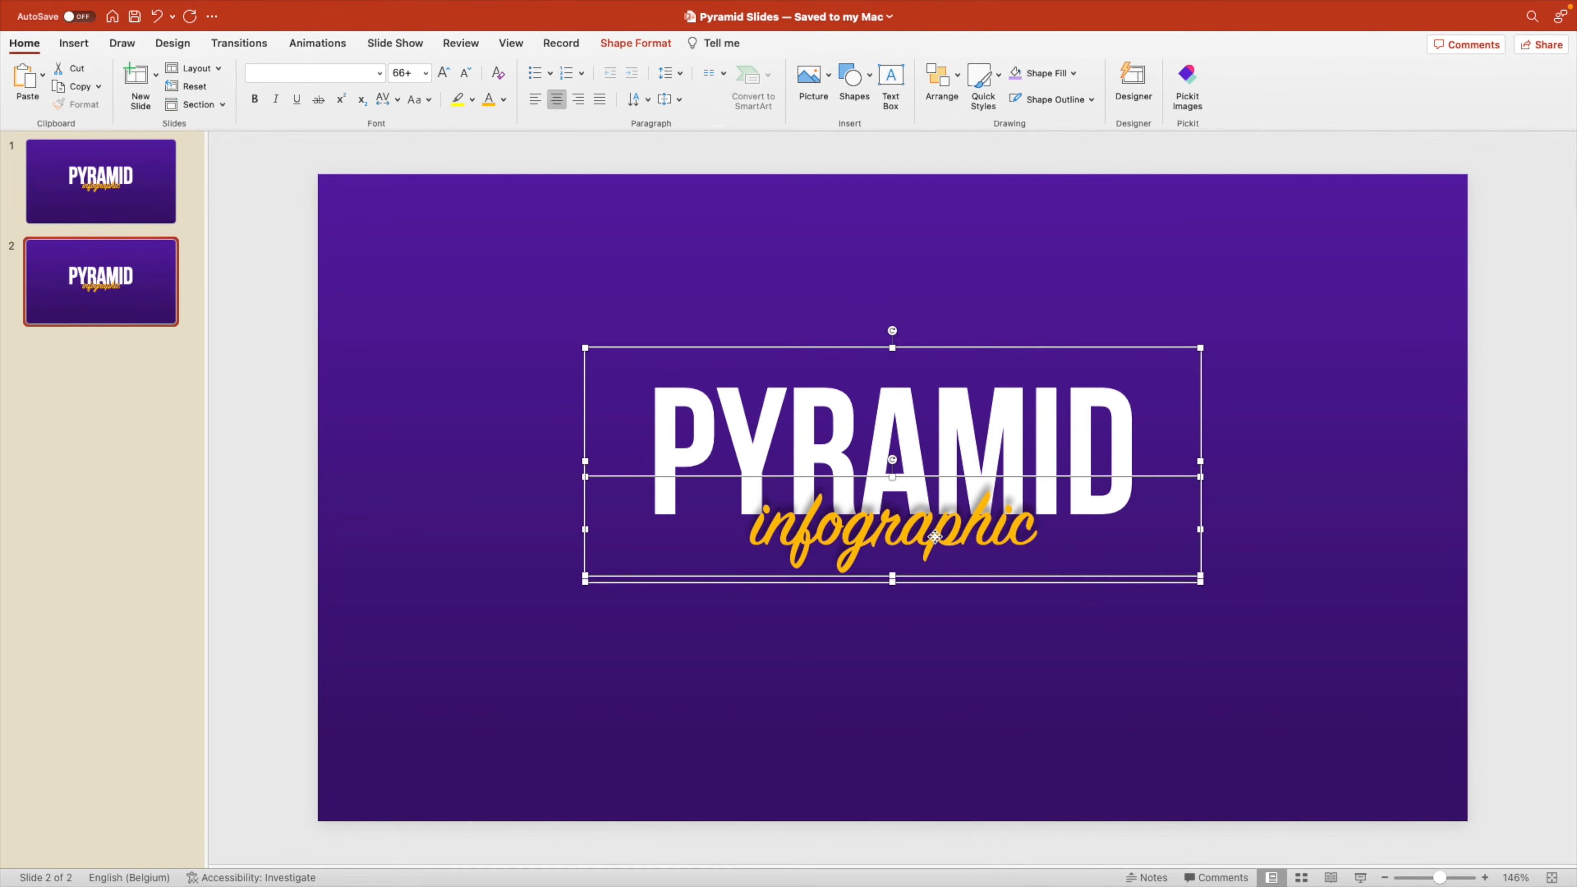
pyautogui.click(463, 74)
pyautogui.click(464, 75)
pyautogui.click(463, 75)
pyautogui.click(464, 75)
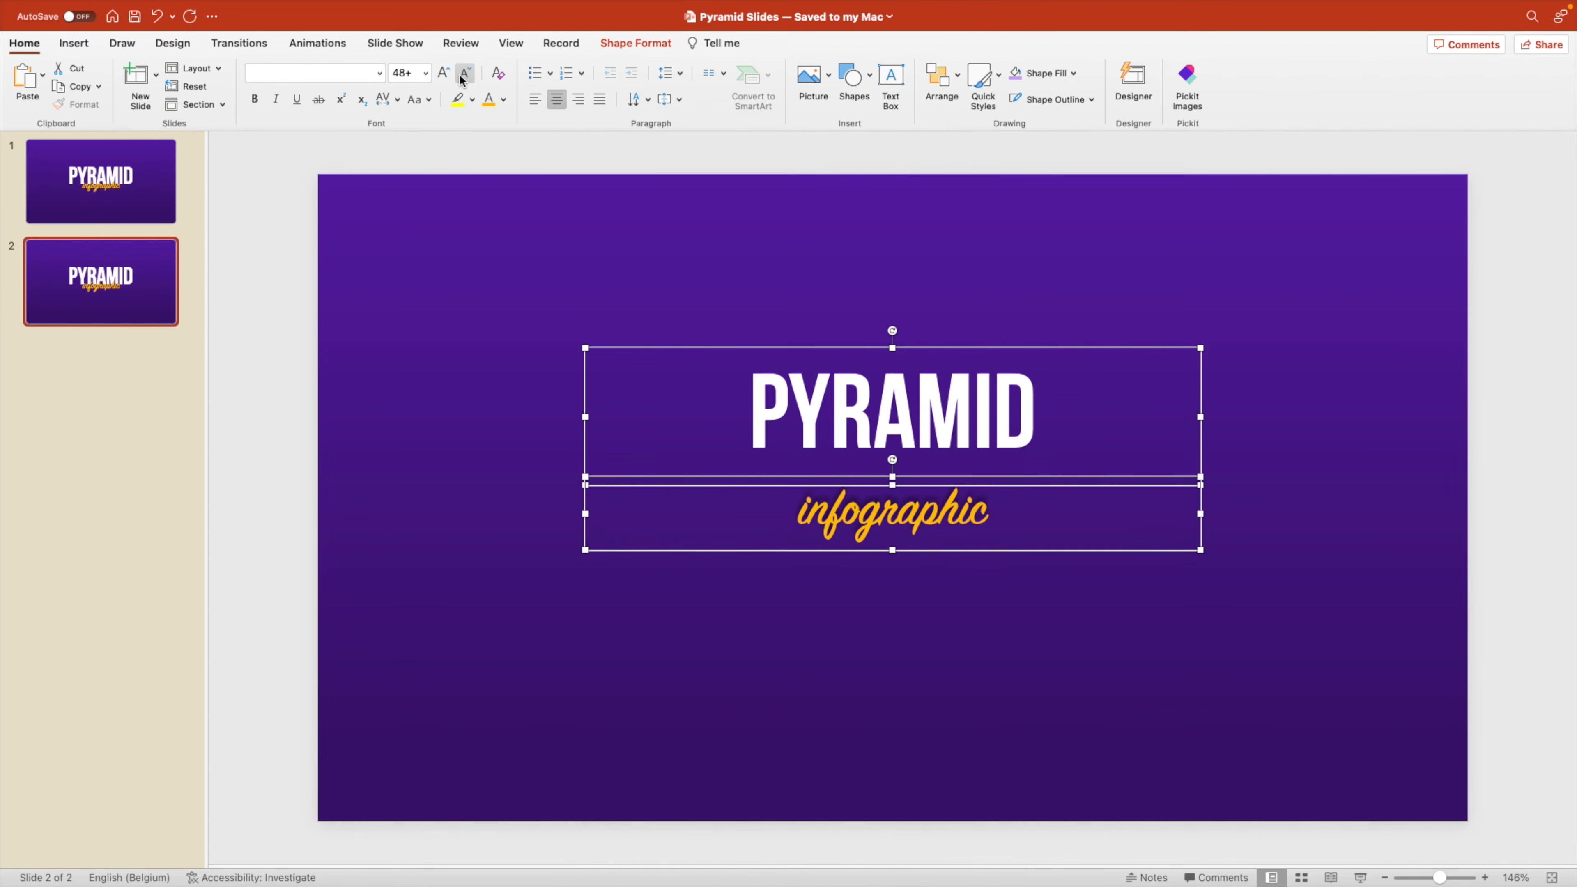
pyautogui.click(463, 75)
# Overlap infographic with the lower edge of the smaller PYRAMID and place the whole title at the top centre of slide 2.
pyautogui.click(951, 475)
pyautogui.moveTo(951, 476); pyautogui.dragTo(933, 207)
pyautogui.click(1156, 489)
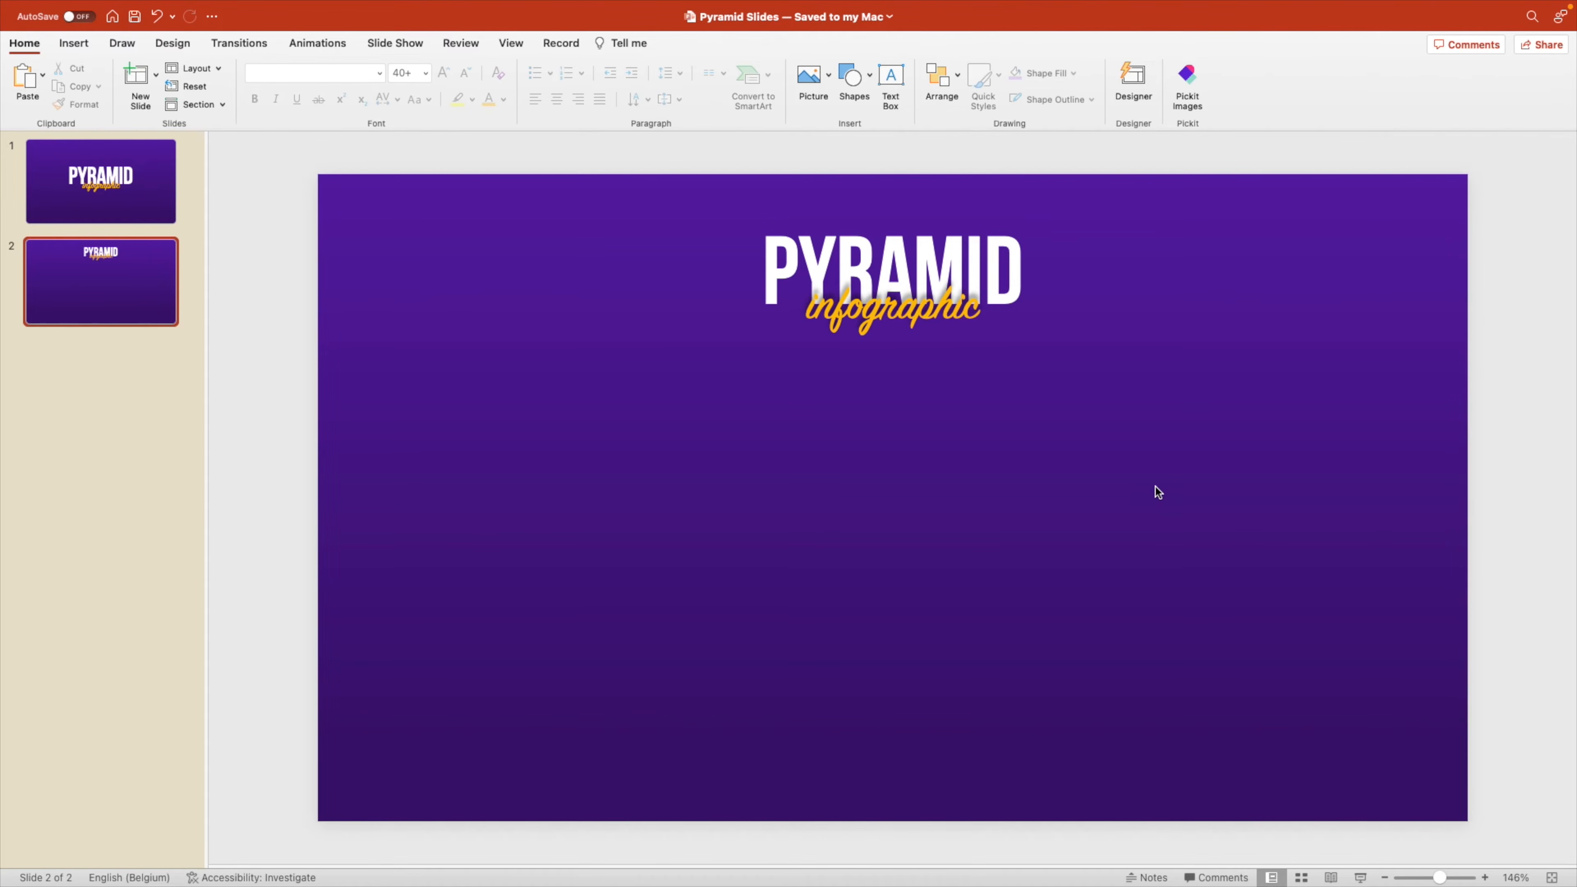
# Draw a square of about 8.1 cm in the left half of slide 2 and fill it with dark violet.
pyautogui.click(853, 77)
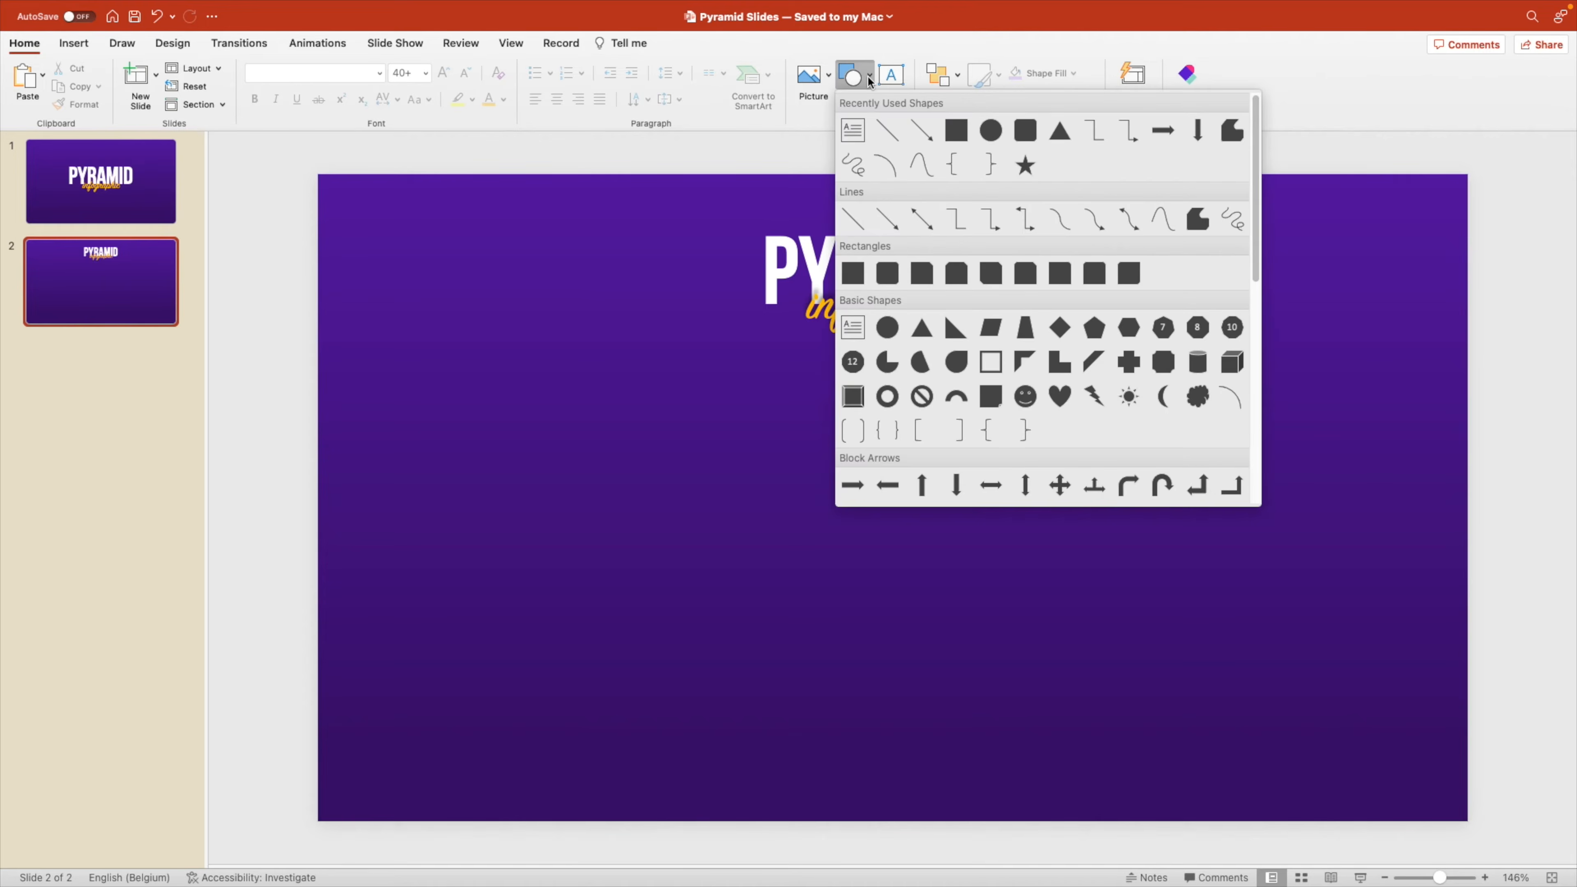
pyautogui.click(955, 132)
pyautogui.moveTo(499, 406); pyautogui.dragTo(775, 601)
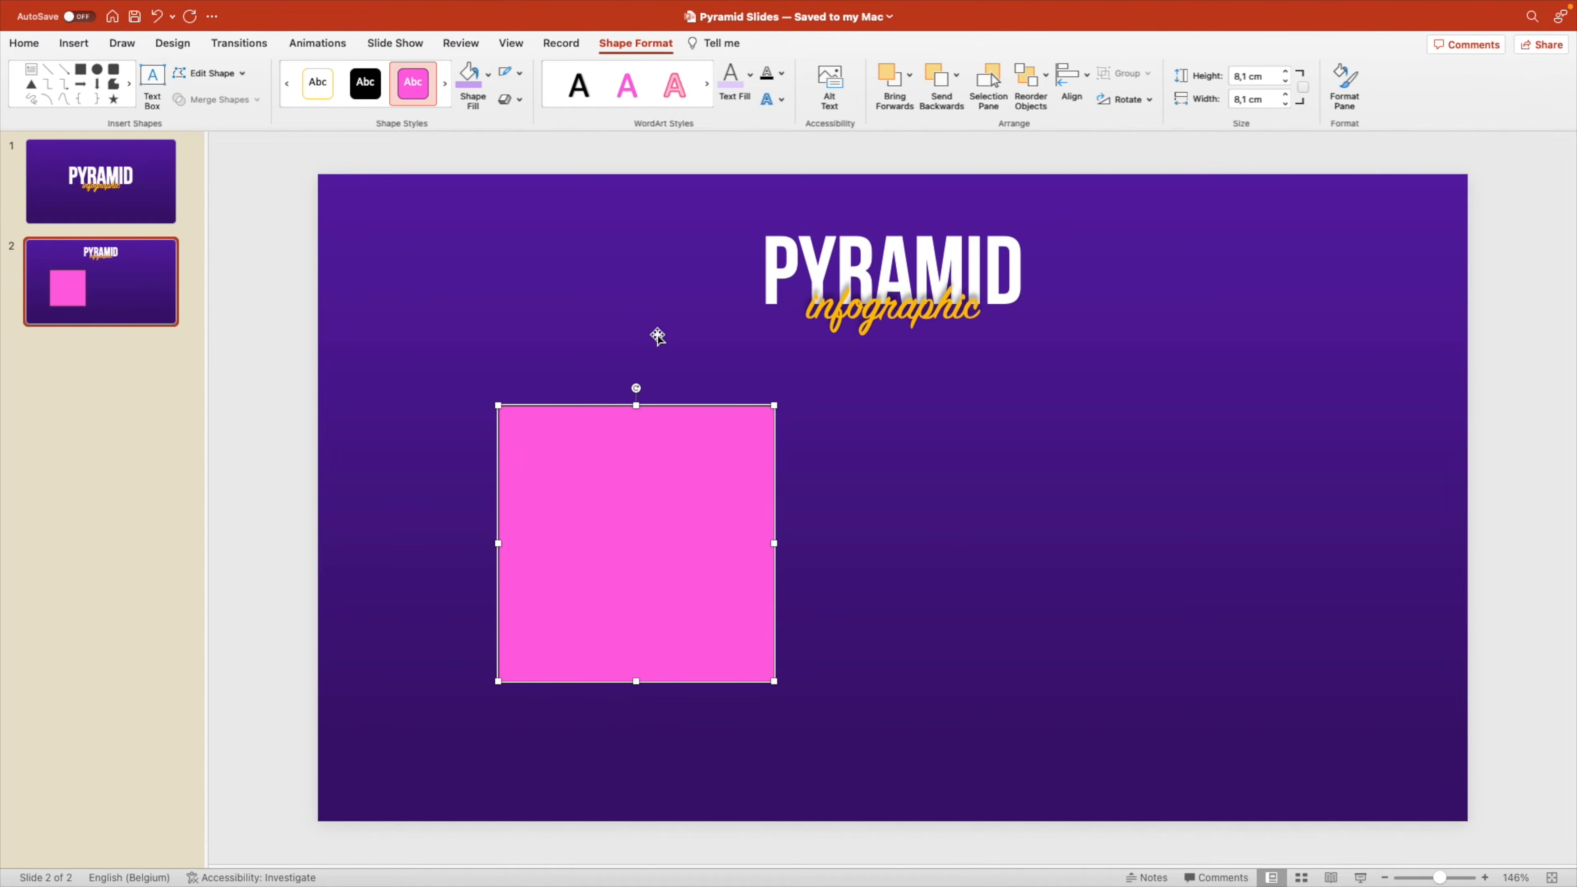
pyautogui.click(488, 74)
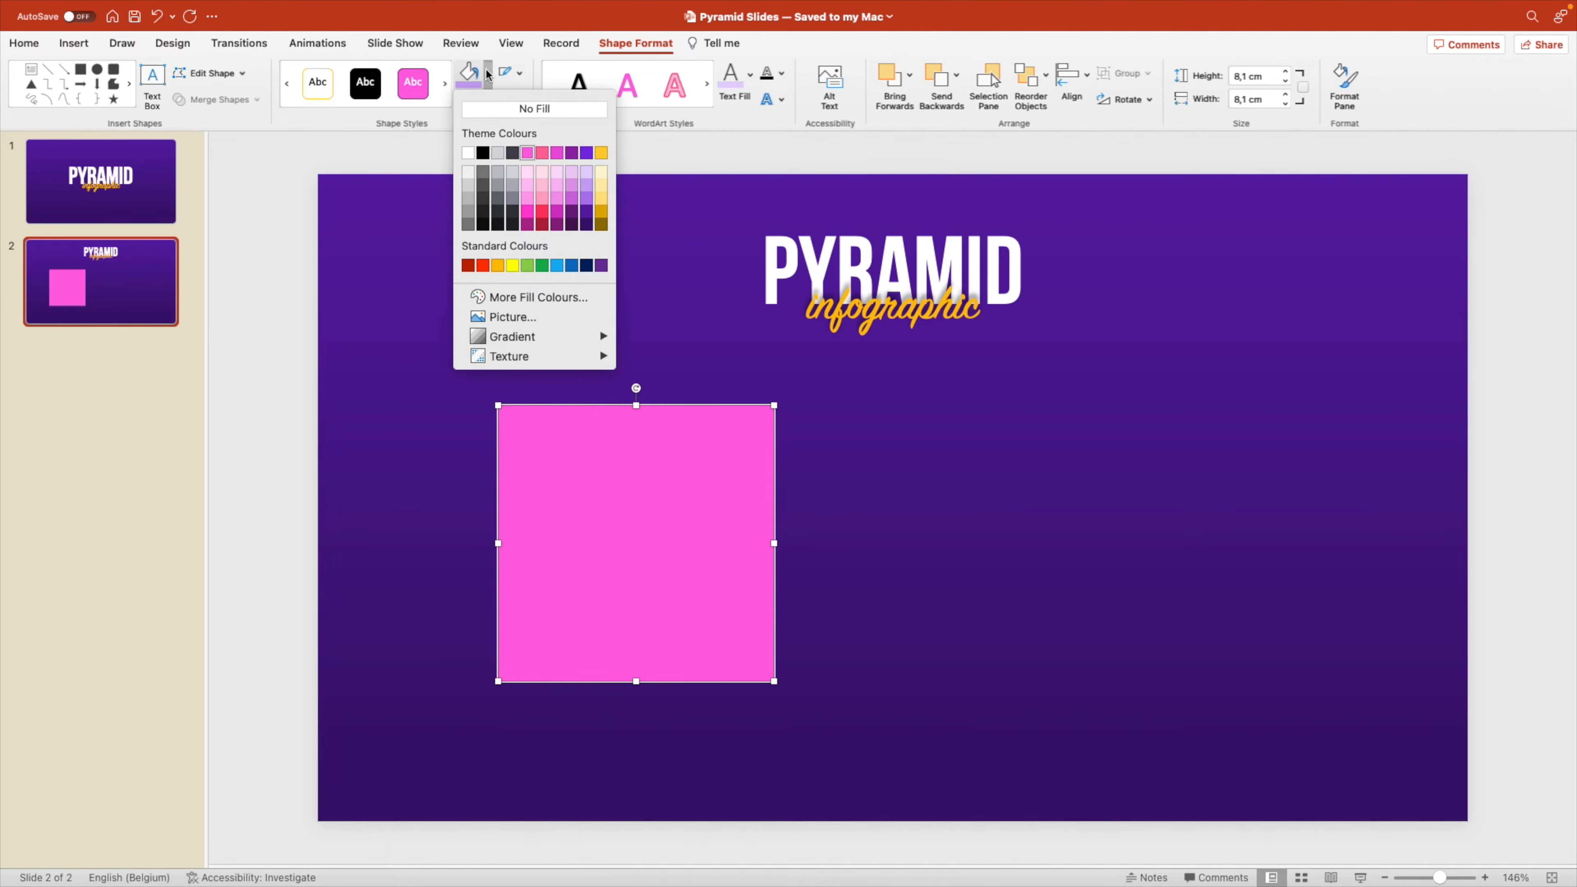
pyautogui.click(583, 219)
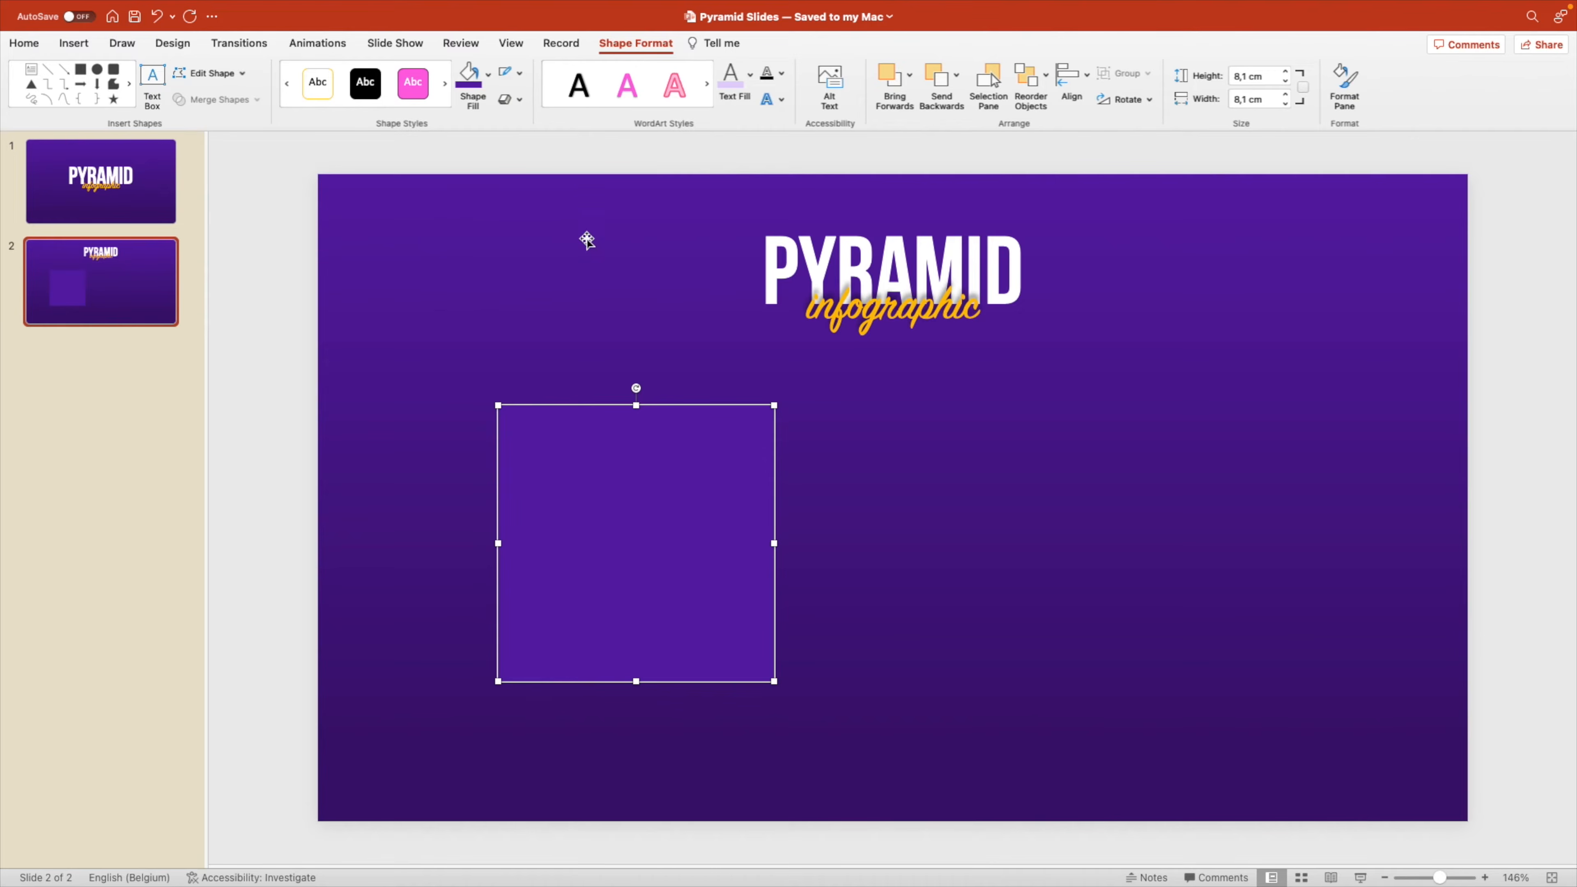
# Apply the Isometric Top-up 3D rotation preset to the square.
pyautogui.rightClick(649, 551)
pyautogui.click(759, 732)
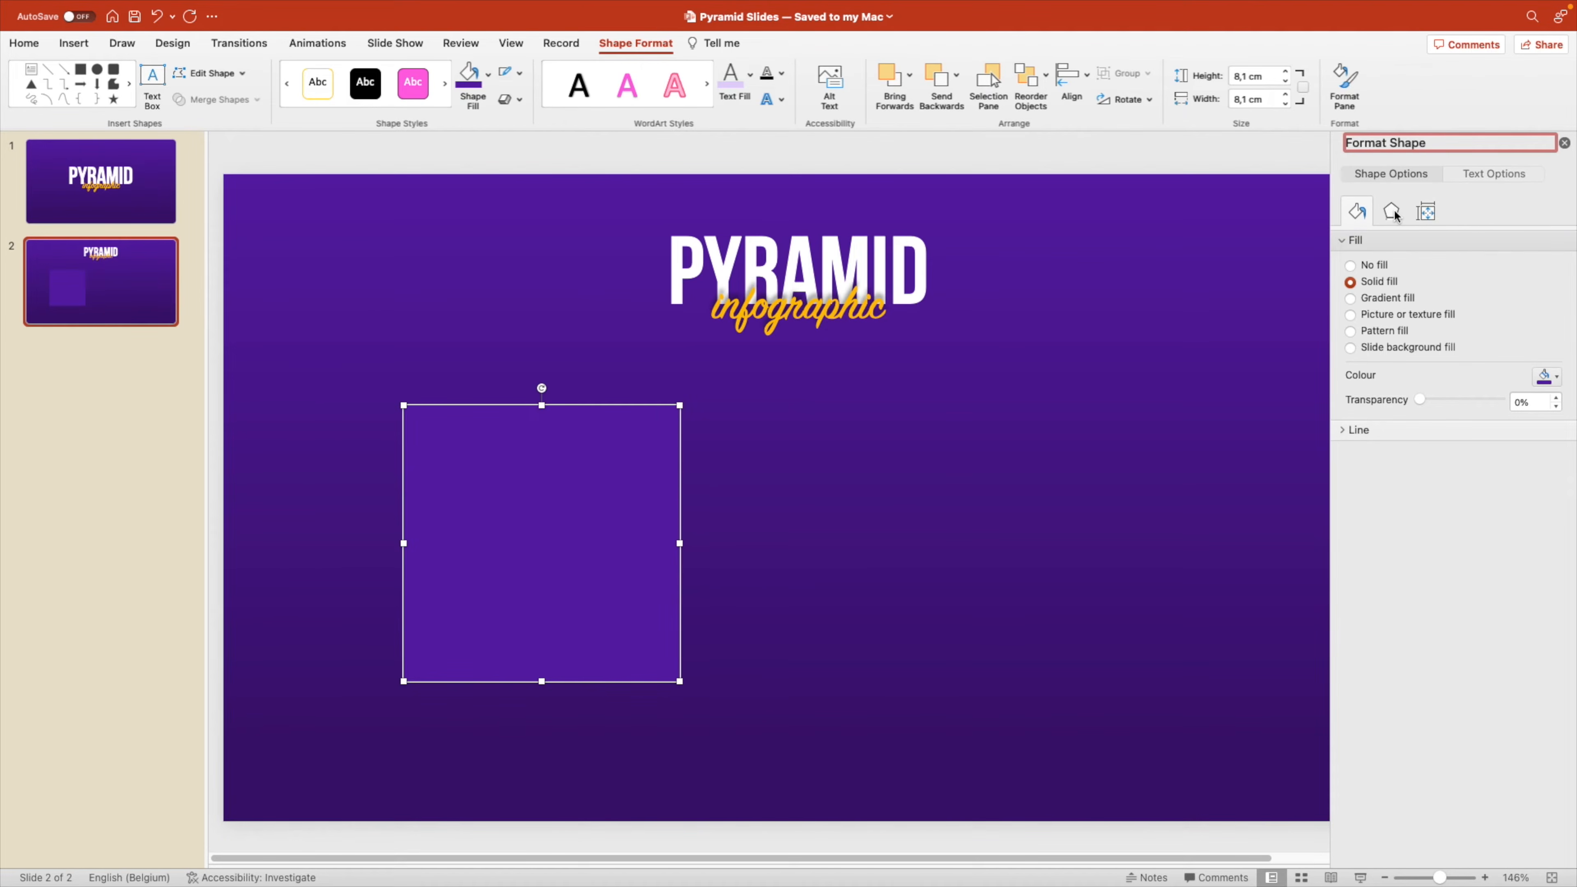
pyautogui.click(1393, 212)
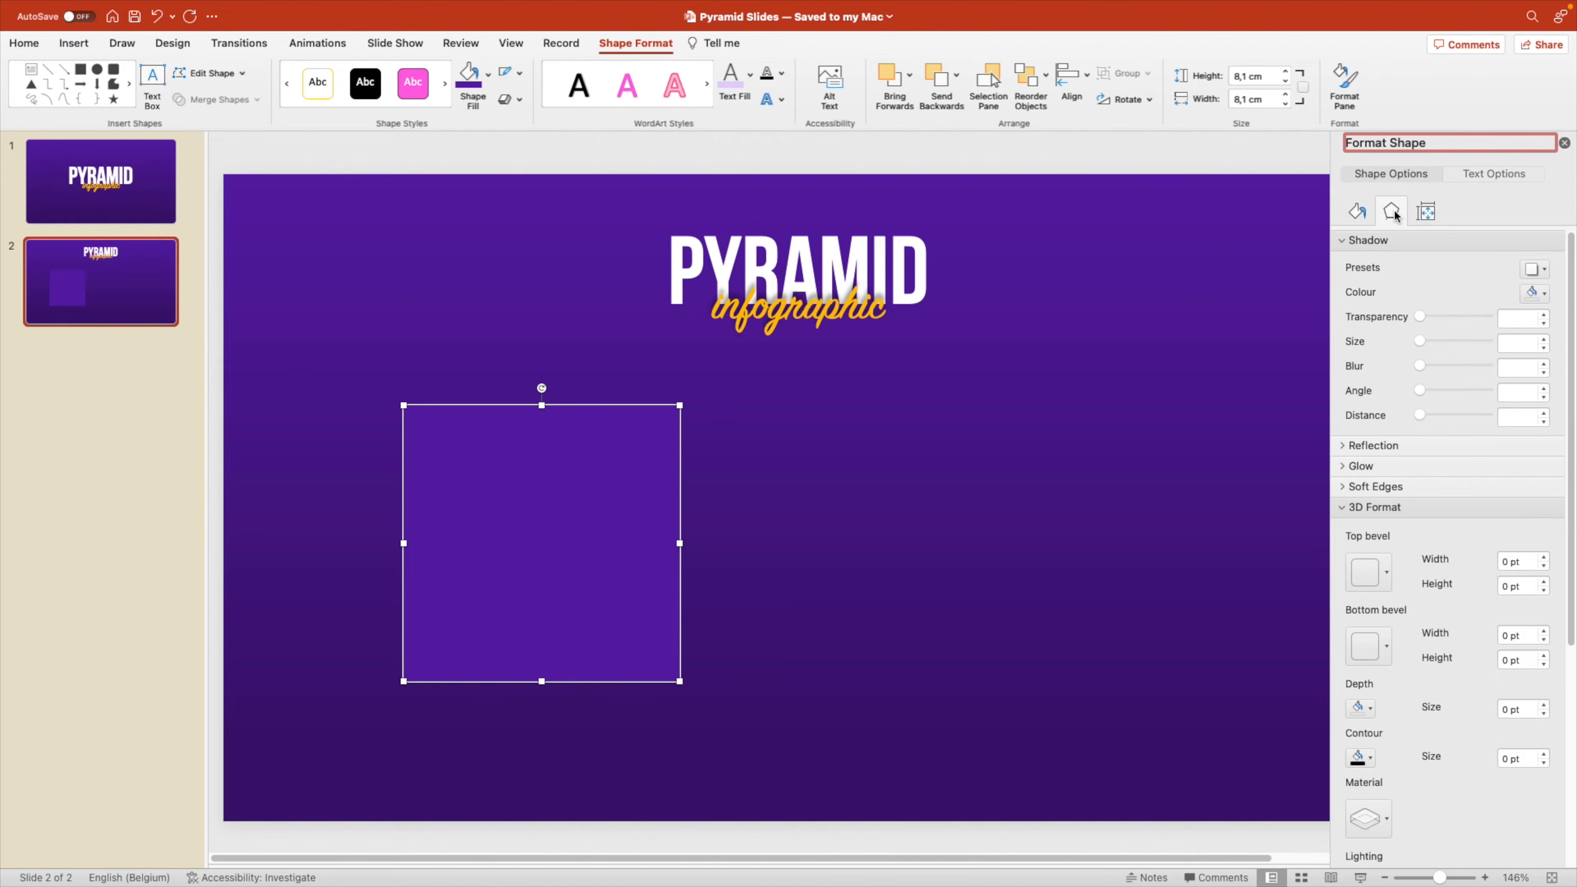
pyautogui.click(1346, 511)
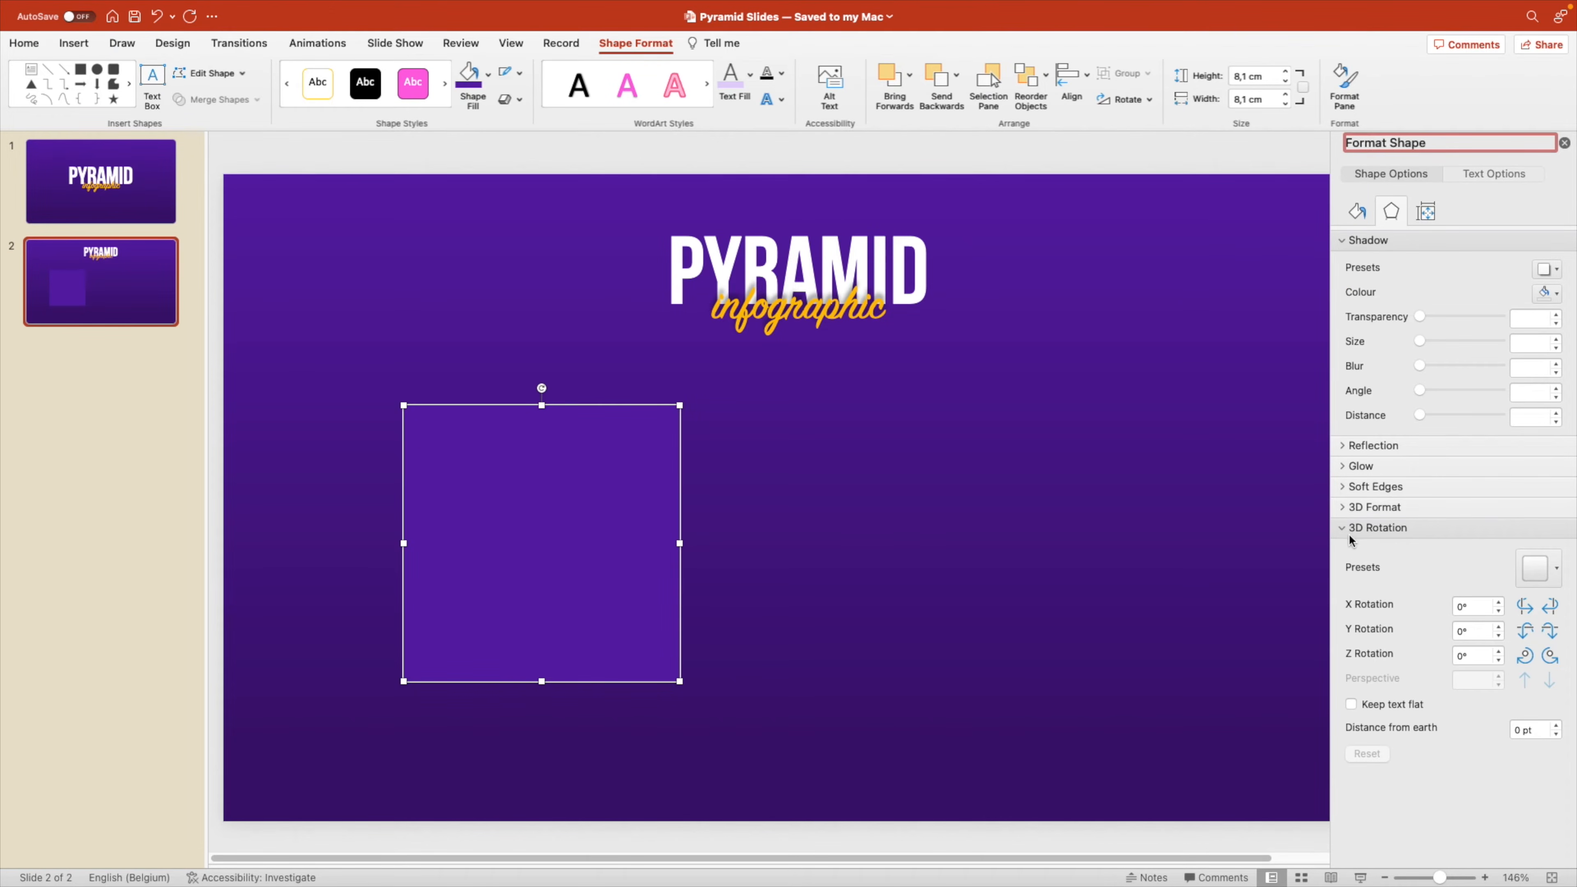
pyautogui.click(1554, 577)
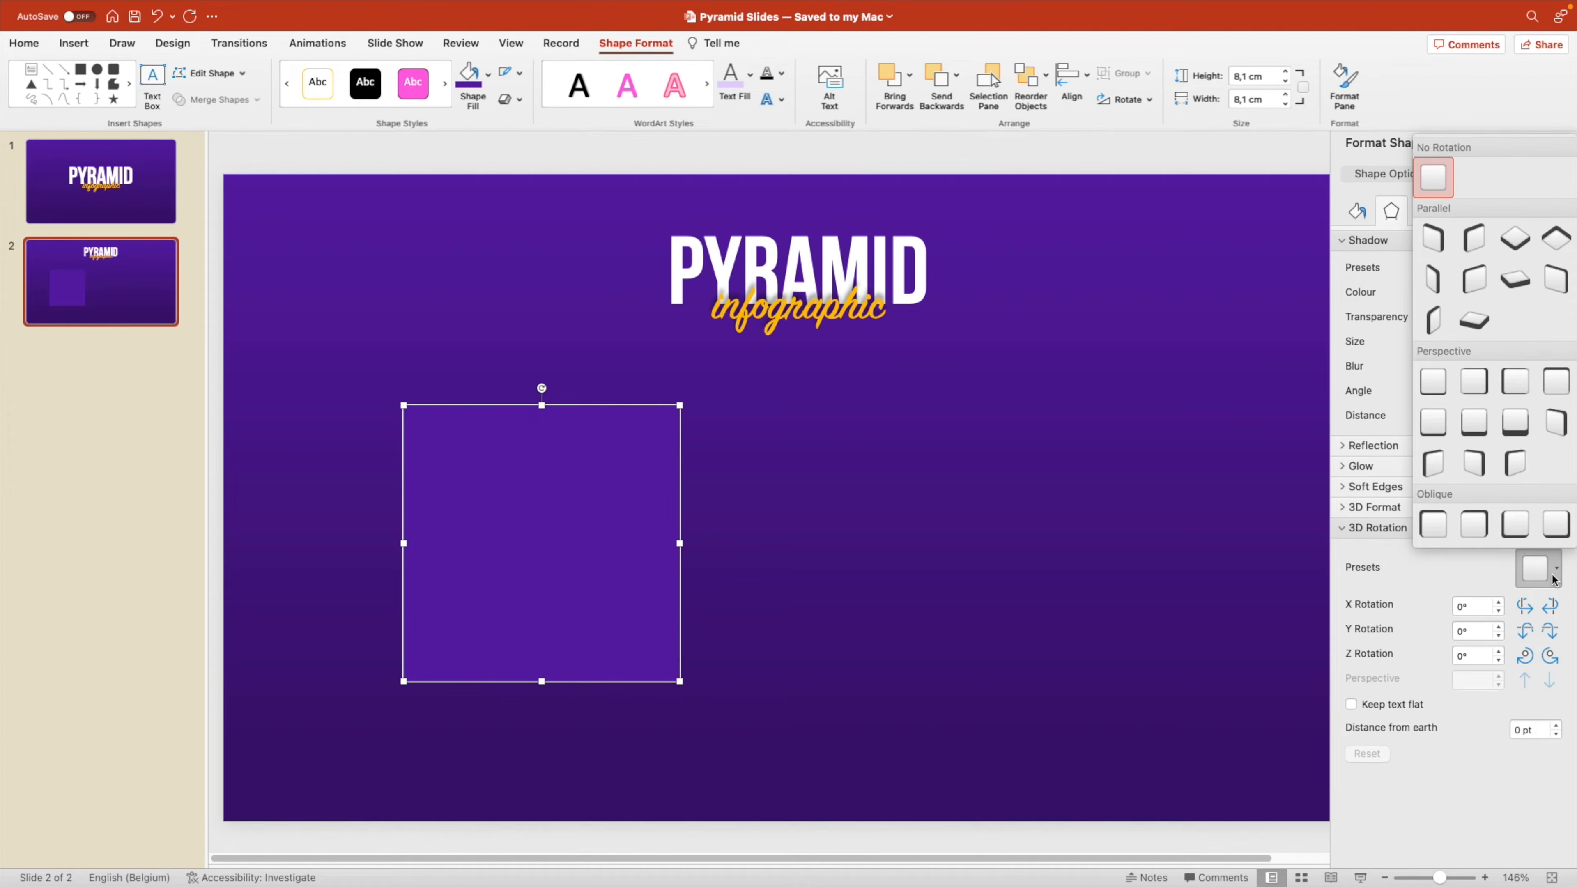
pyautogui.click(1519, 242)
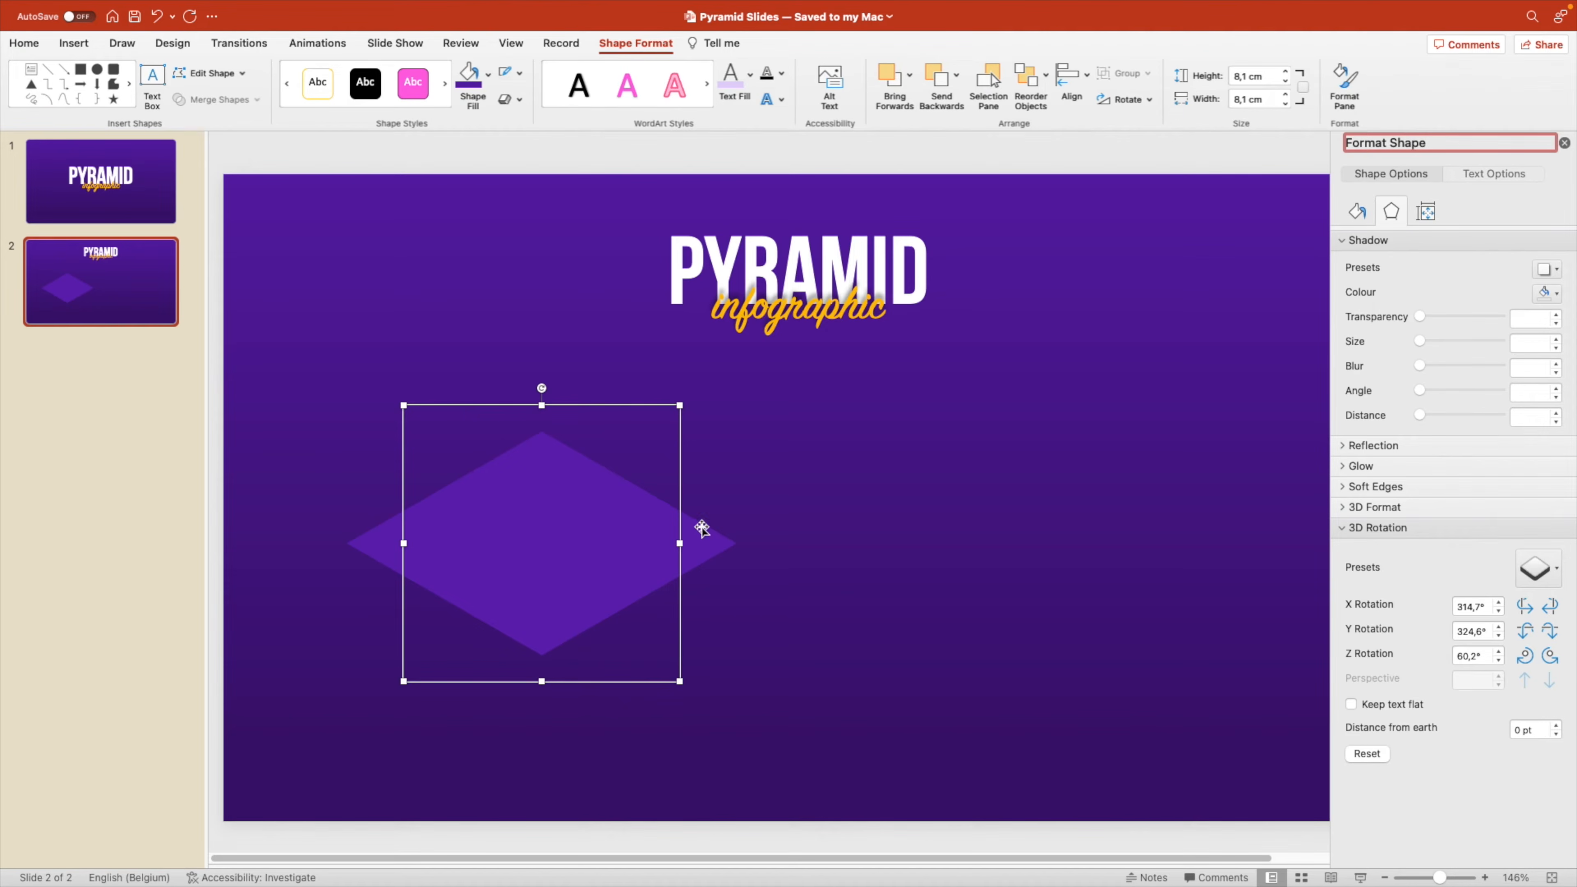
# Give the rotated square a 3D depth of 55 pt.
pyautogui.click(1343, 508)
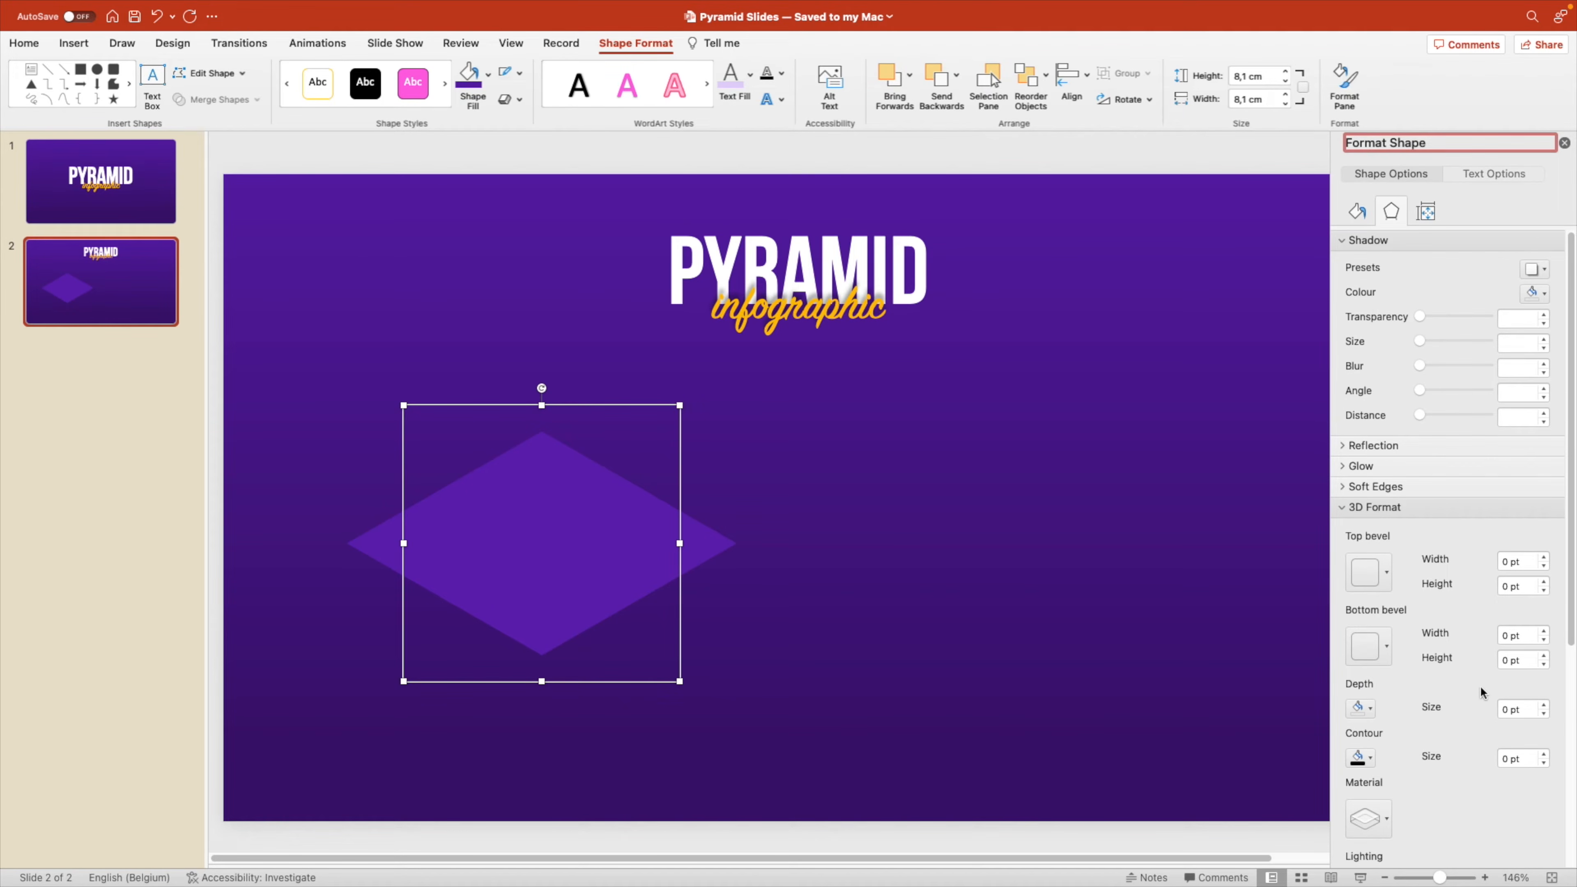
pyautogui.click(1535, 711)
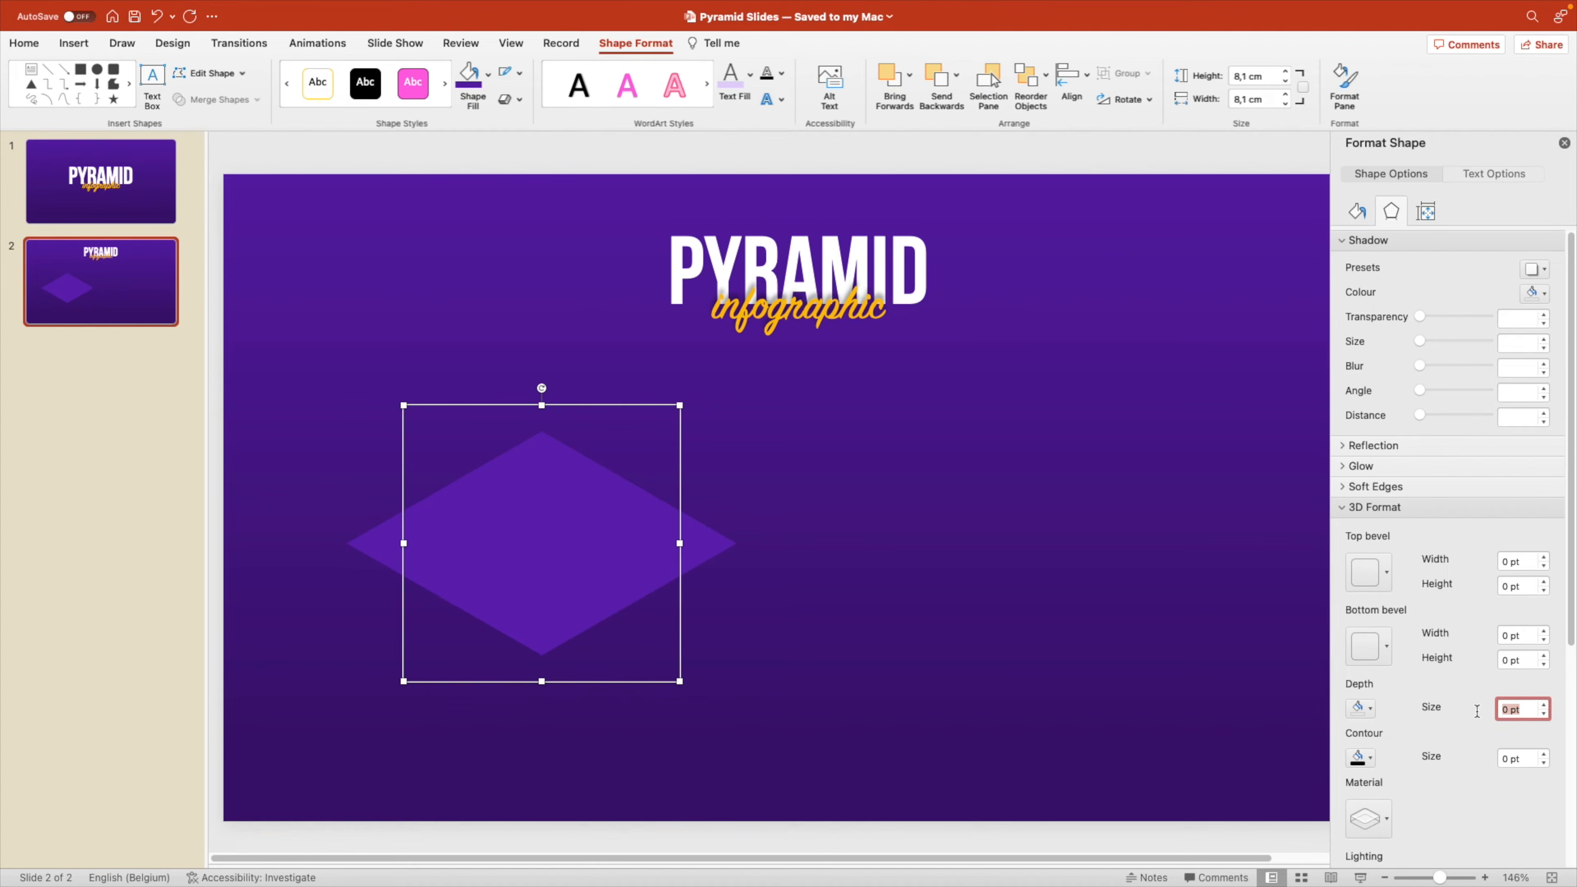
pyautogui.press('Return')
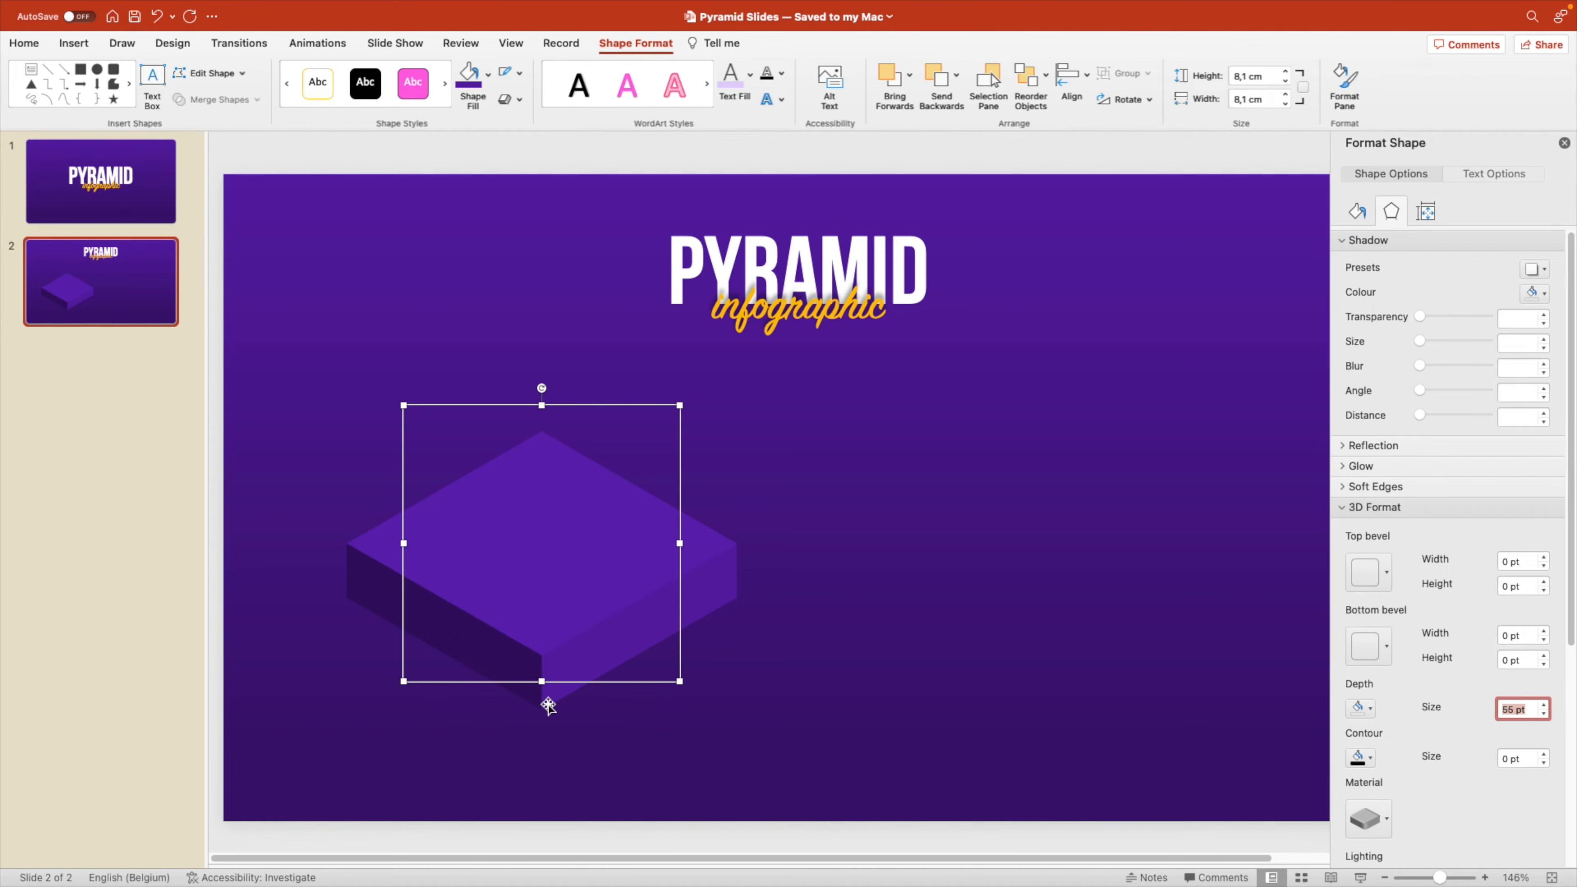
# Duplicate the block straight above itself, scale the copy about its centre to 5.98 cm and lower it onto the base block.
pyautogui.moveTo(546, 589); pyautogui.dragTo(559, 535)
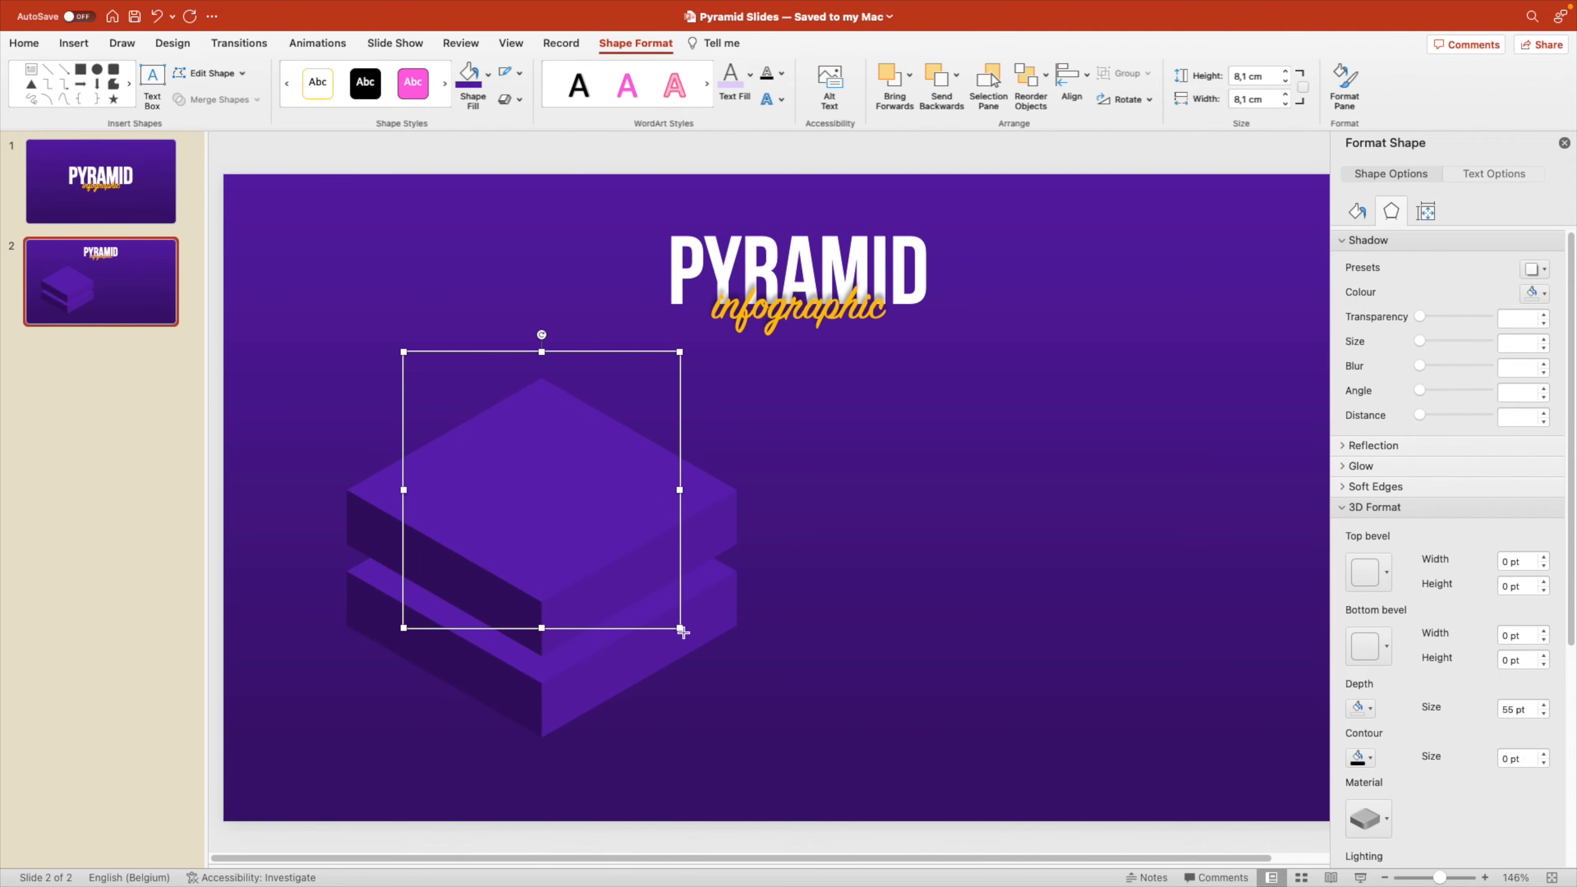
pyautogui.moveTo(682, 629); pyautogui.dragTo(644, 573)
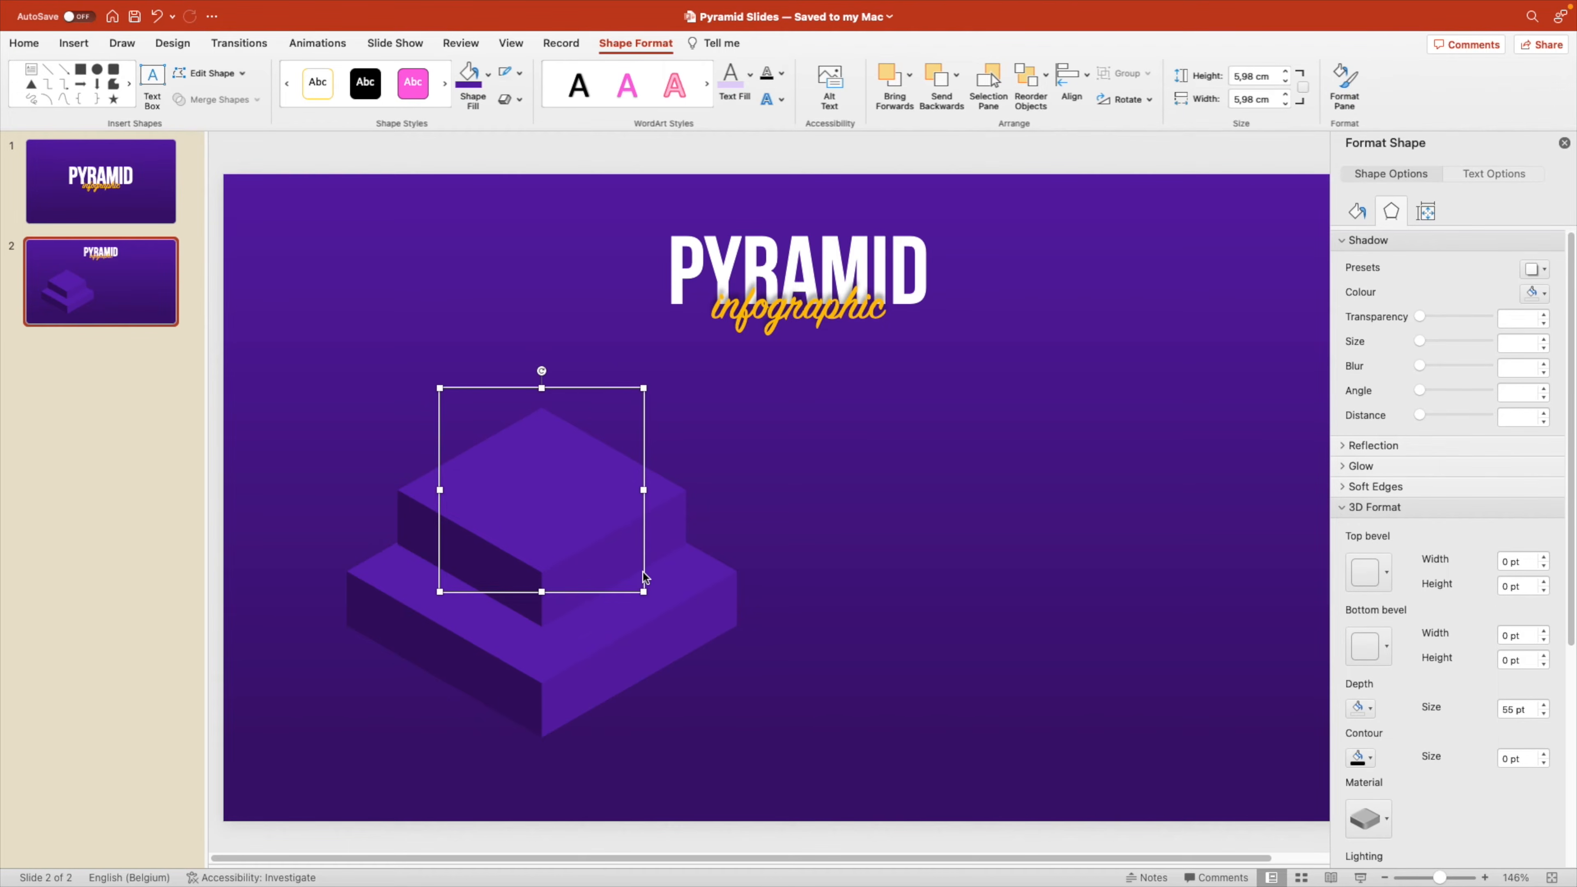
pyautogui.moveTo(557, 499); pyautogui.dragTo(558, 527)
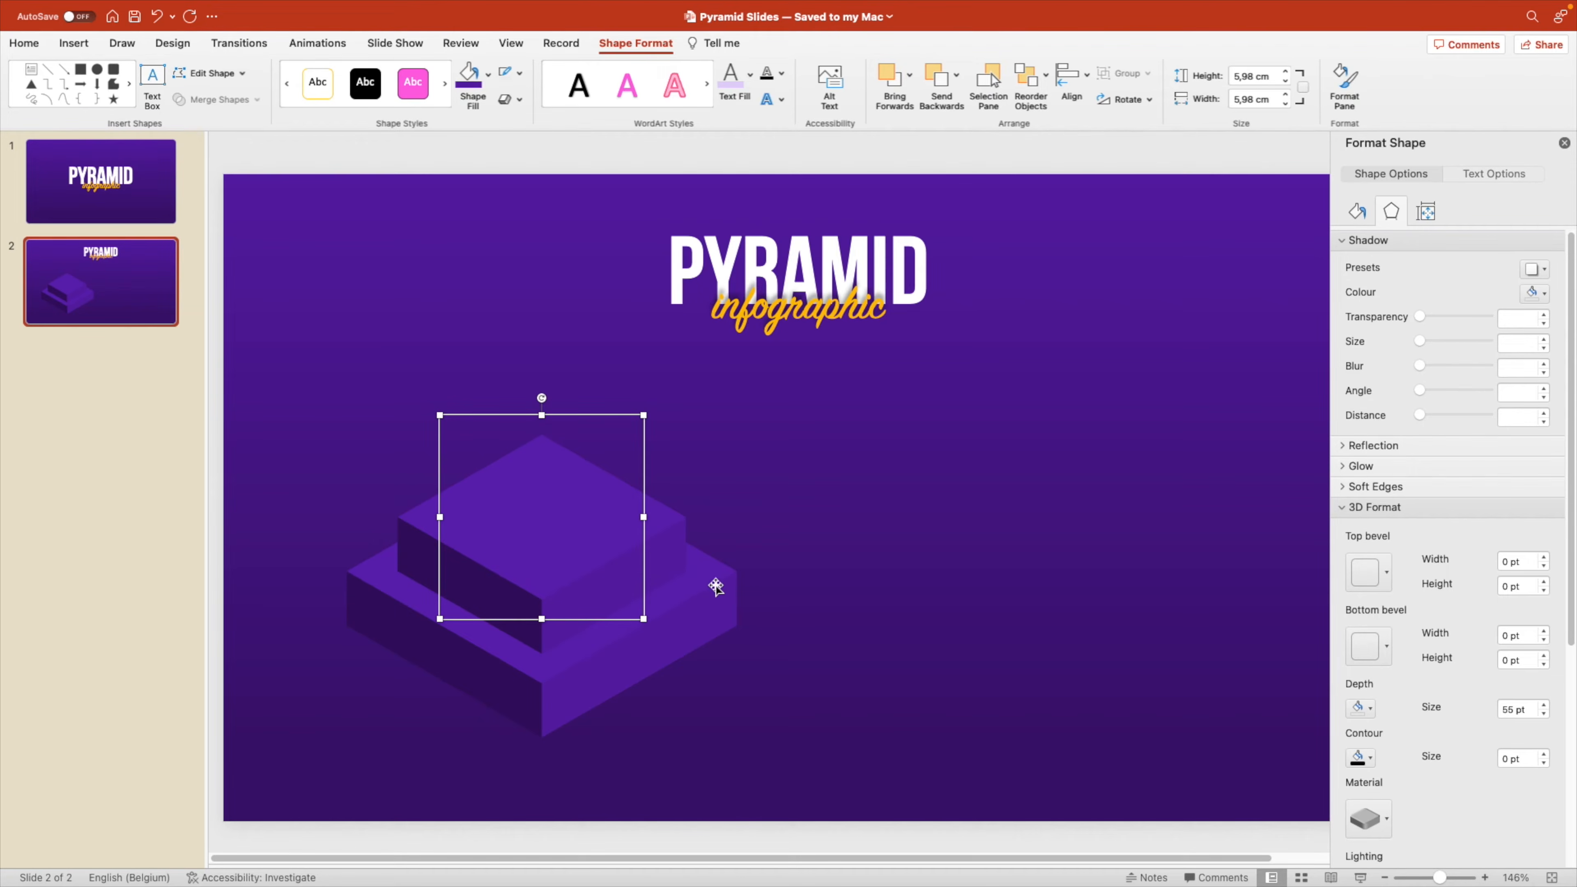
# Fill the upper block with the bright violet theme colour and place a duplicate of it directly above.
pyautogui.click(488, 75)
pyautogui.click(576, 152)
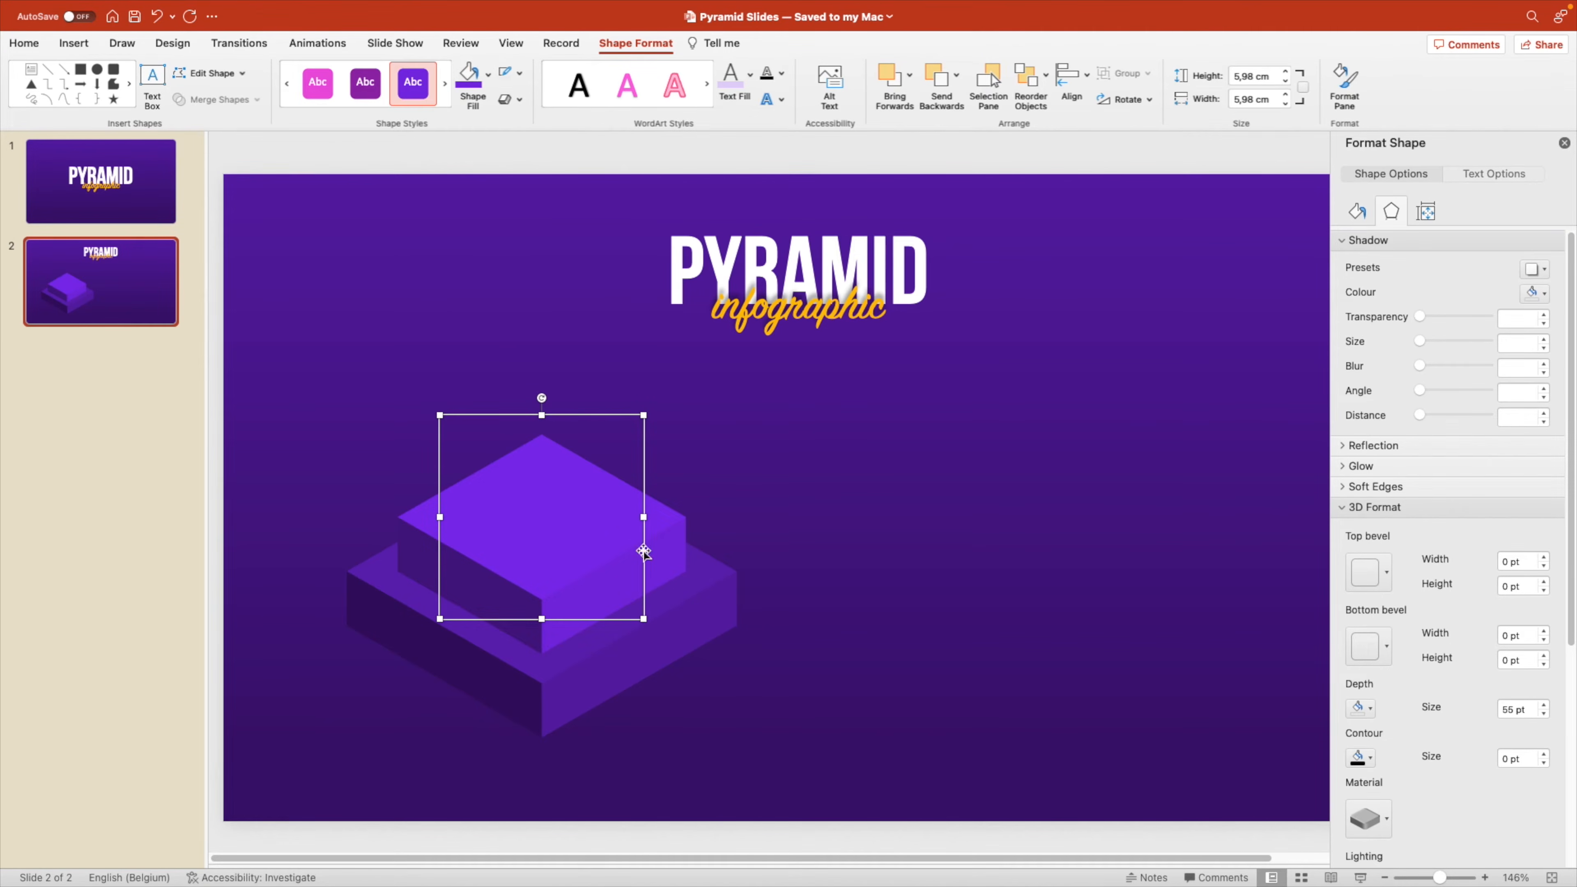
pyautogui.moveTo(573, 559); pyautogui.dragTo(573, 495)
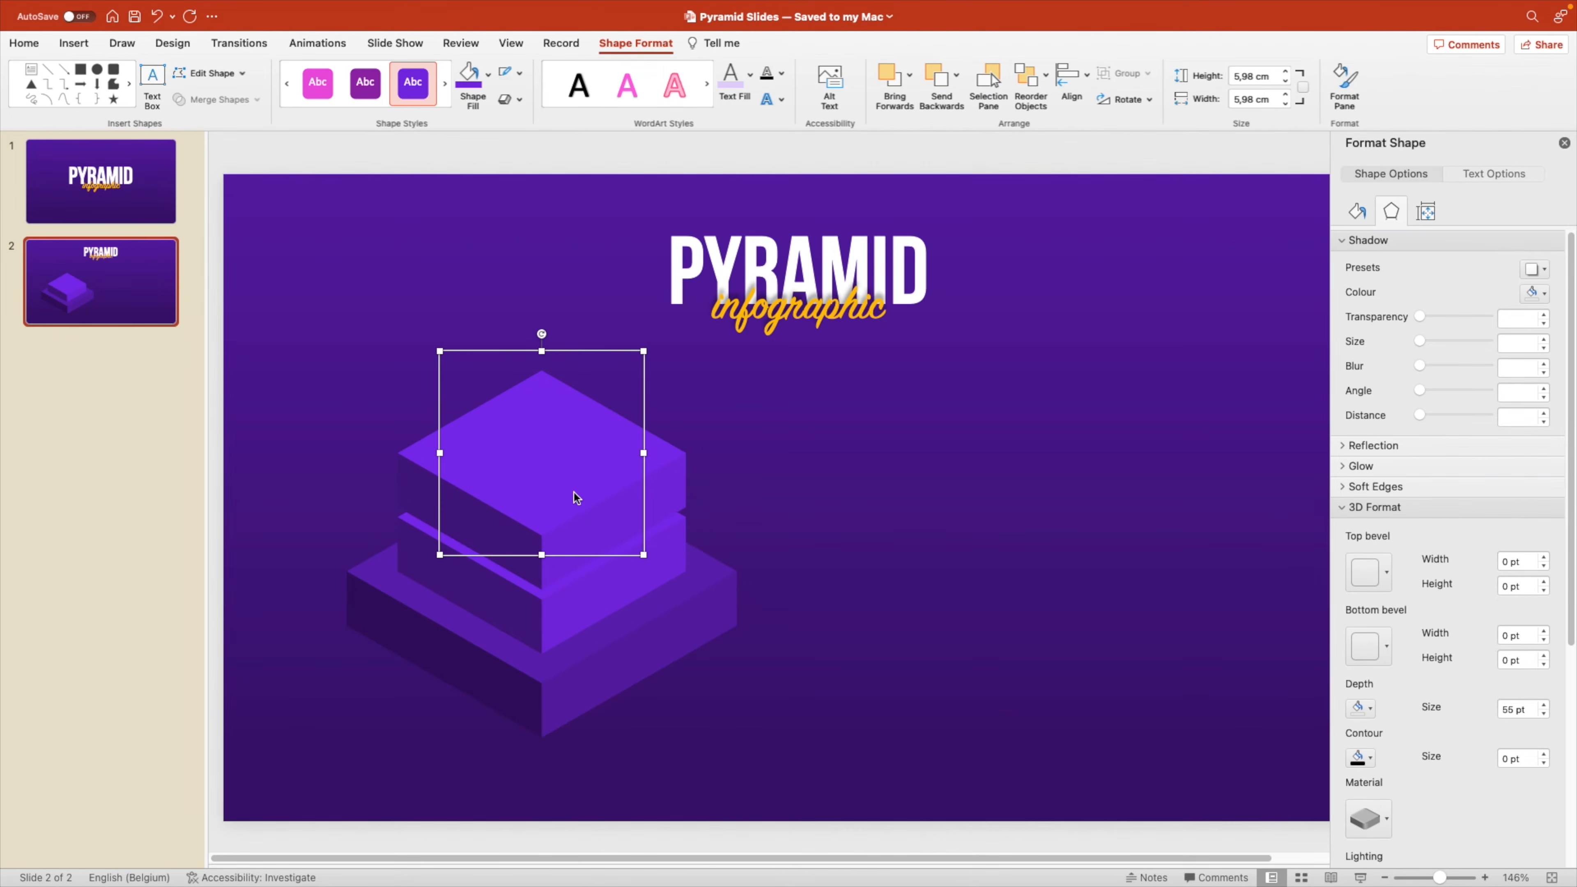
# Scale the third block about its centre to 4,23 cm, lower it onto the second block and fill it with a lighter violet theme colour.
pyautogui.moveTo(647, 559); pyautogui.dragTo(617, 527)
pyautogui.press('Down')
pyautogui.click(488, 75)
pyautogui.click(586, 198)
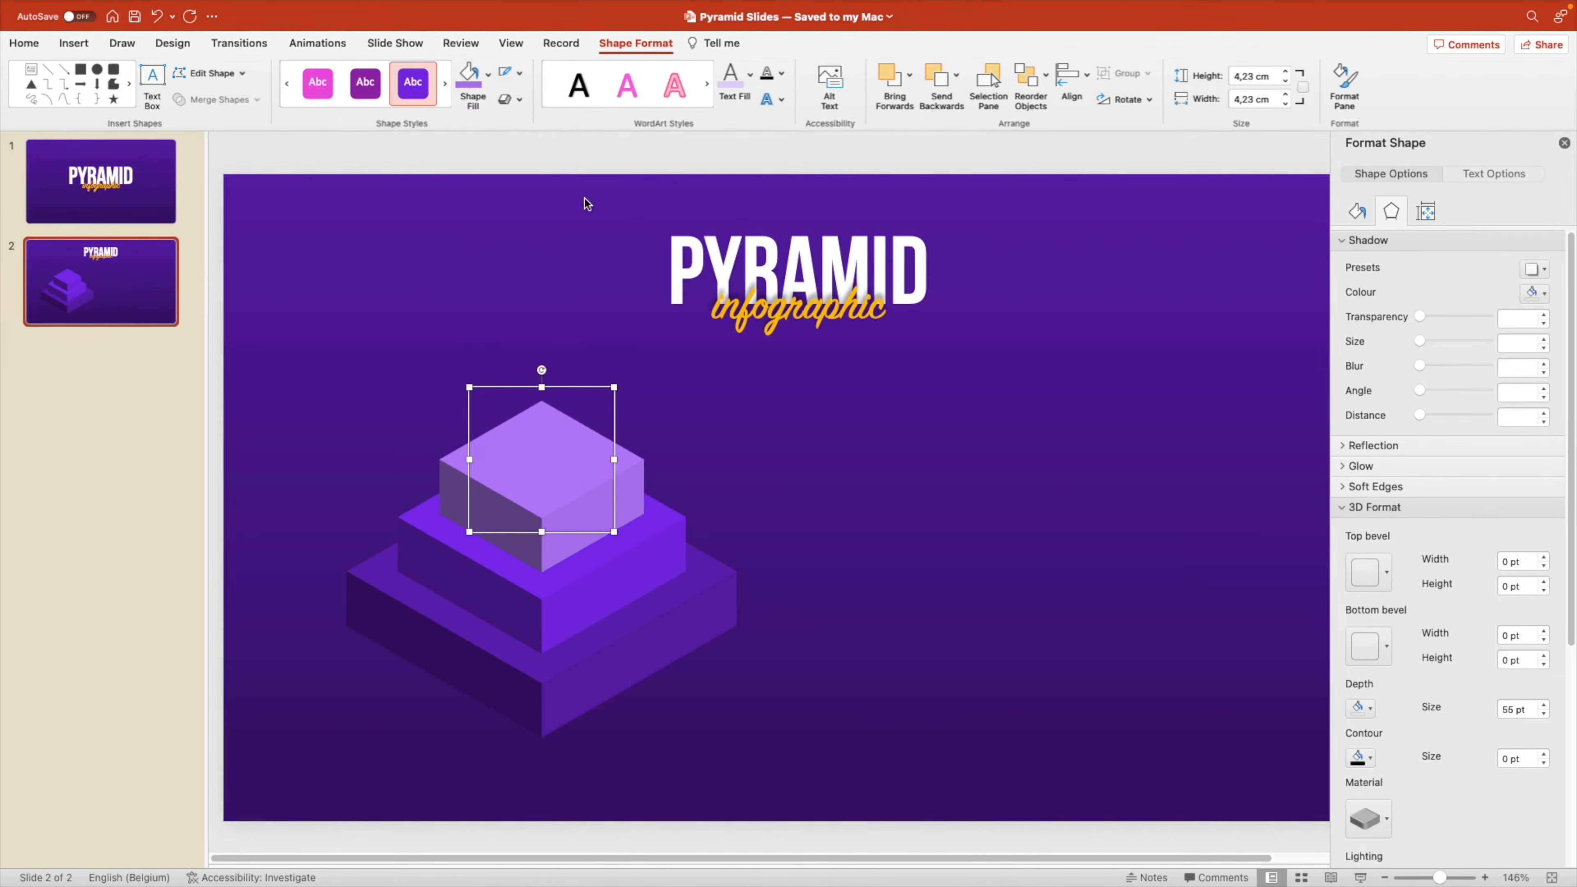
# Duplicate the third block straight above, scale the copy down as the pyramid's top block and fill it with the palest violet theme colour.
pyautogui.moveTo(571, 497); pyautogui.dragTo(564, 435)
pyautogui.click(488, 74)
pyautogui.click(576, 155)
pyautogui.click(902, 612)
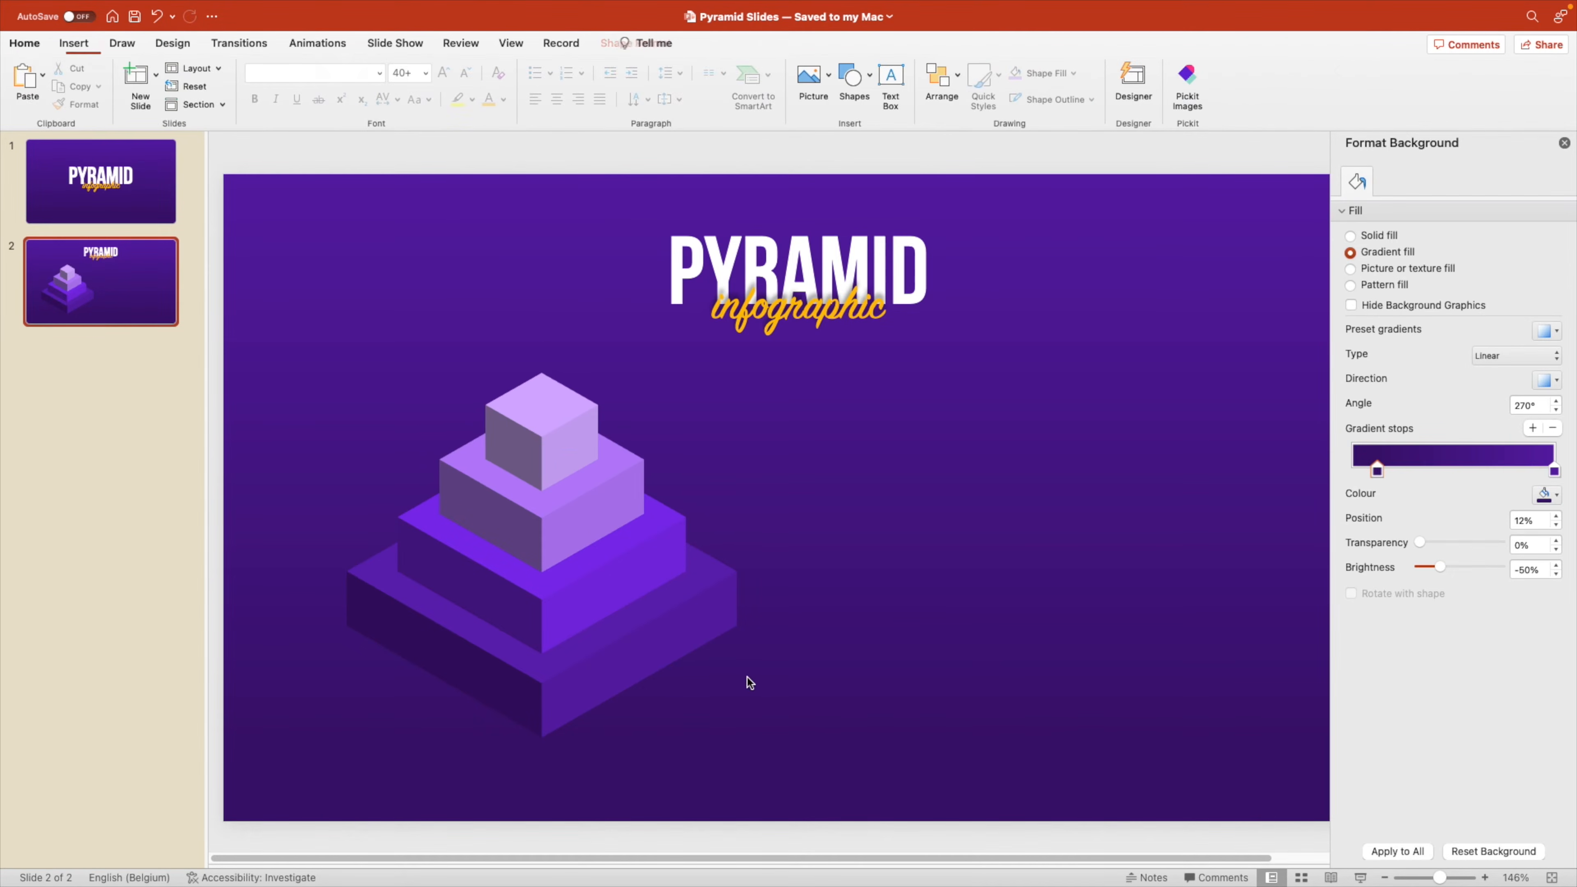
# Select all four pyramid blocks, enlarge them together about their centres and reposition the pyramid in the slide's left half below the title.
pyautogui.click(580, 685)
pyautogui.keyDown('shift'); pyautogui.click(551, 578); pyautogui.keyUp('shift')
pyautogui.keyDown('shift'); pyautogui.click(551, 522); pyautogui.keyUp('shift')
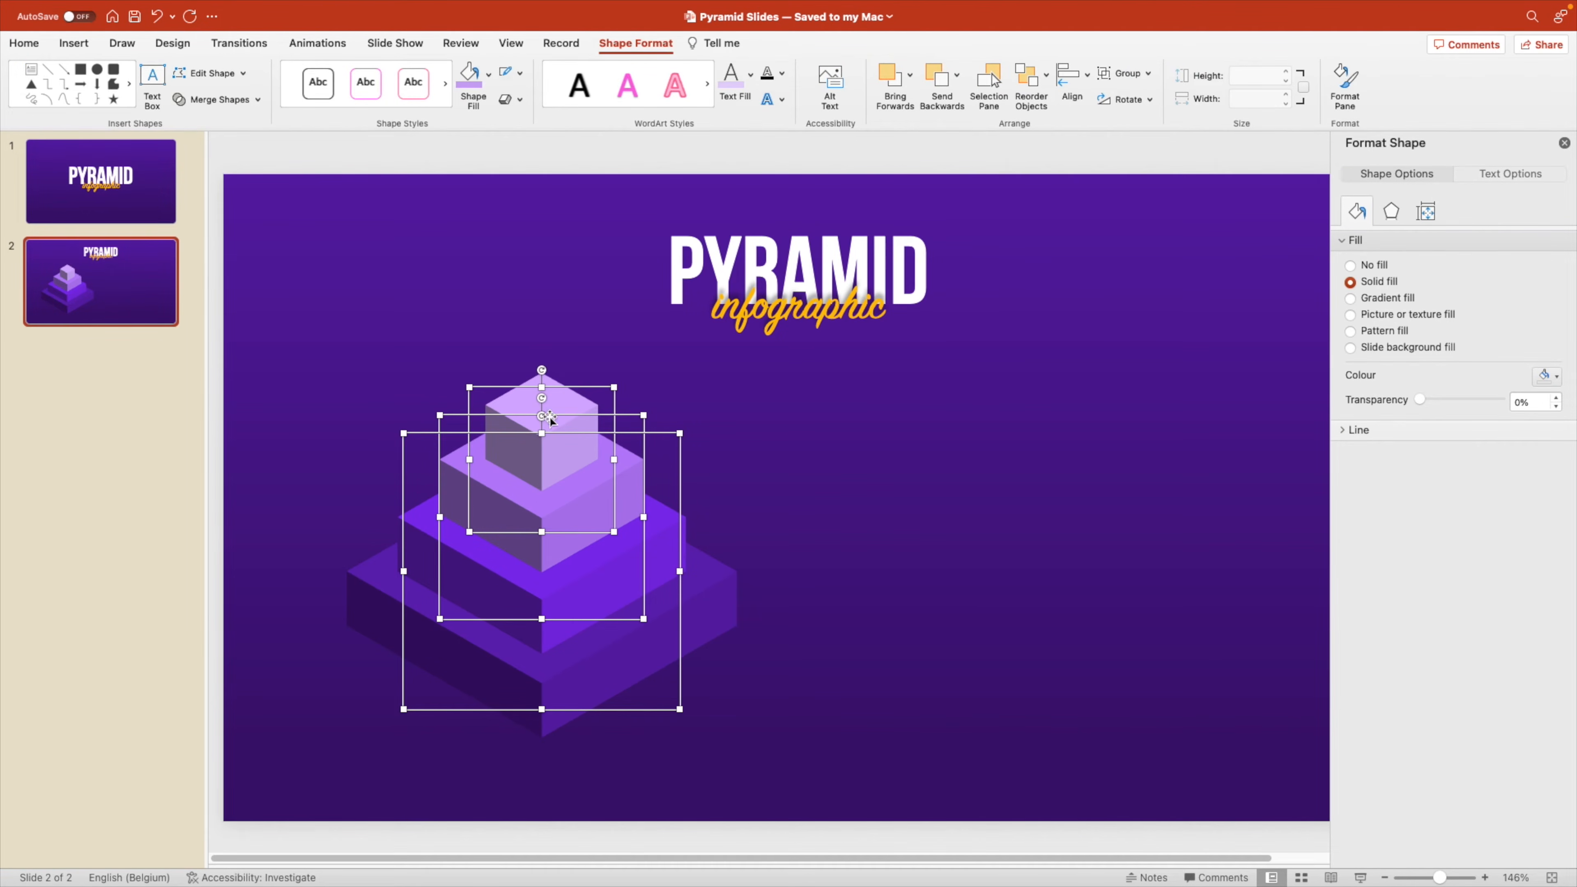
pyautogui.moveTo(680, 709); pyautogui.dragTo(743, 734)
pyautogui.moveTo(592, 606); pyautogui.dragTo(592, 562)
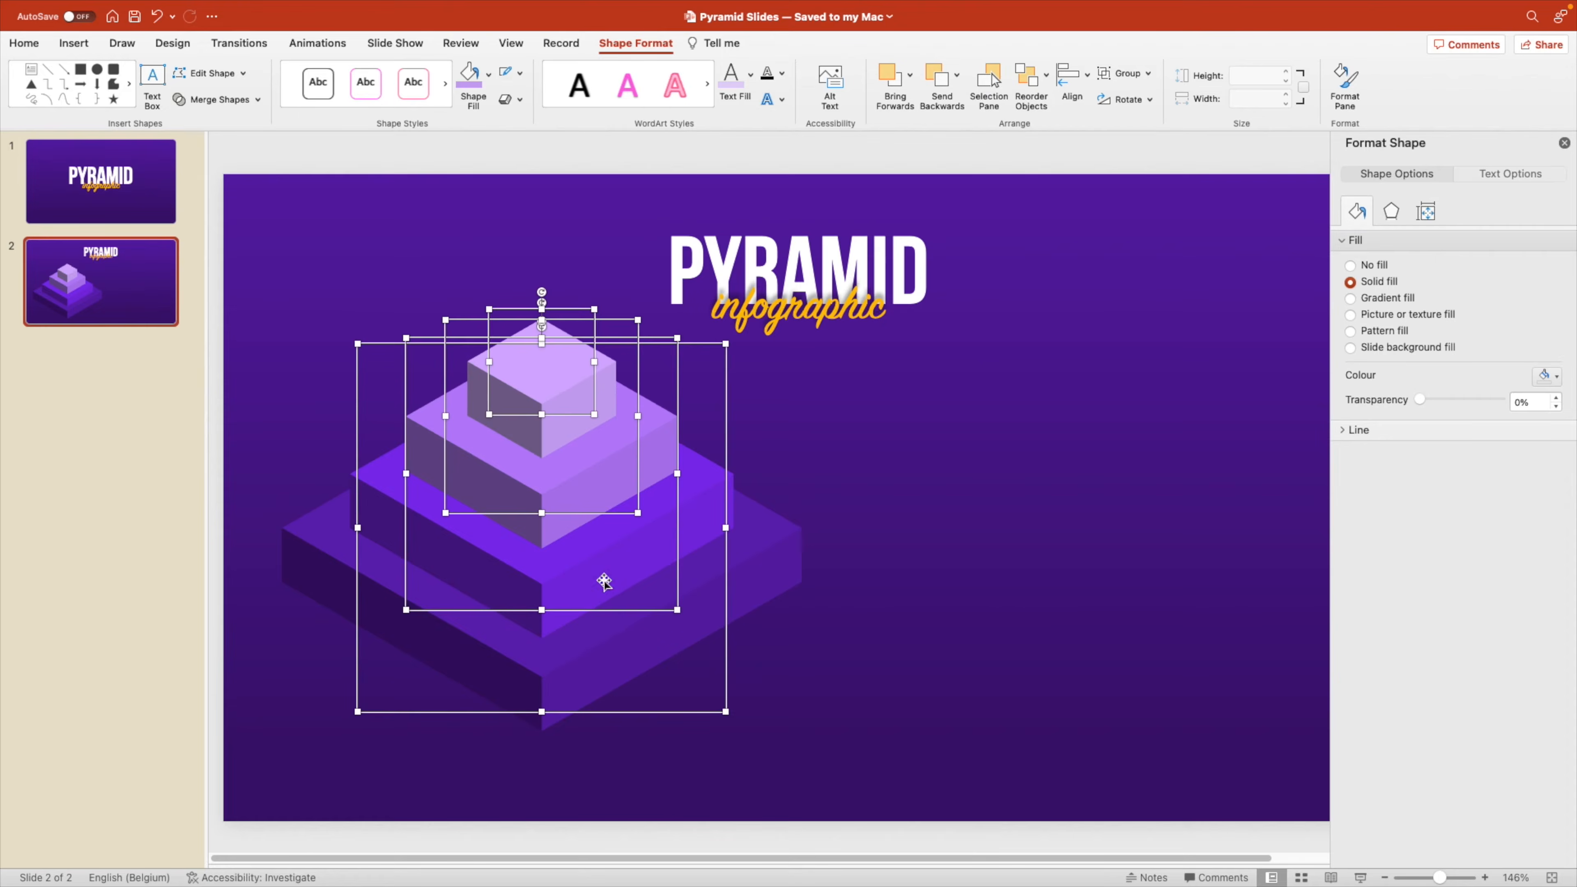
pyautogui.moveTo(726, 712); pyautogui.dragTo(683, 593)
pyautogui.moveTo(539, 463); pyautogui.dragTo(539, 489)
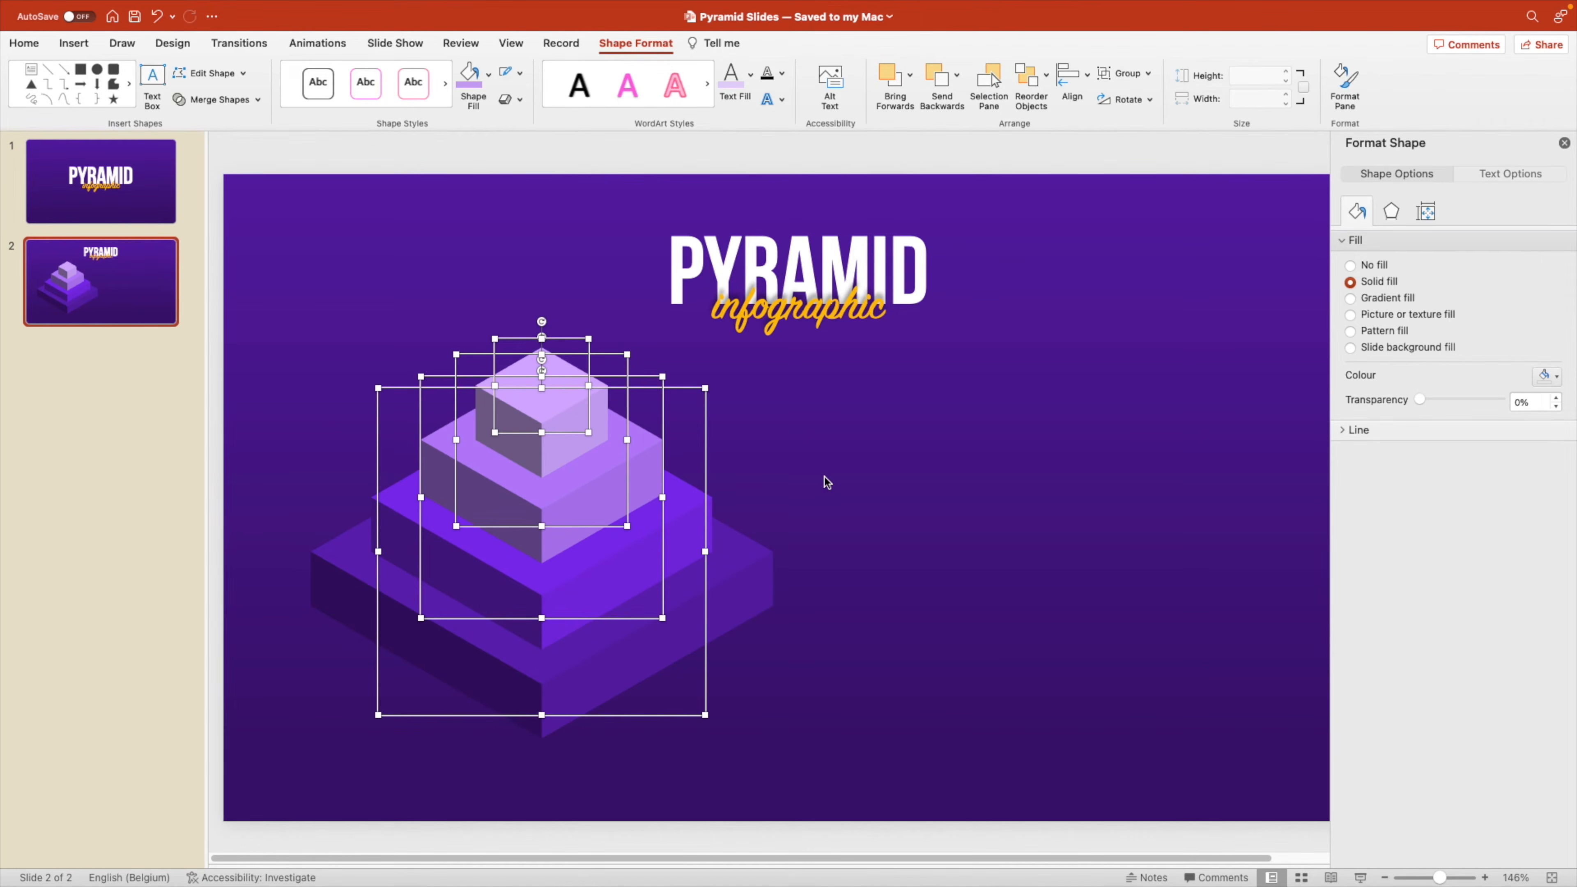
pyautogui.moveTo(547, 409); pyautogui.dragTo(547, 415)
pyautogui.click(943, 461)
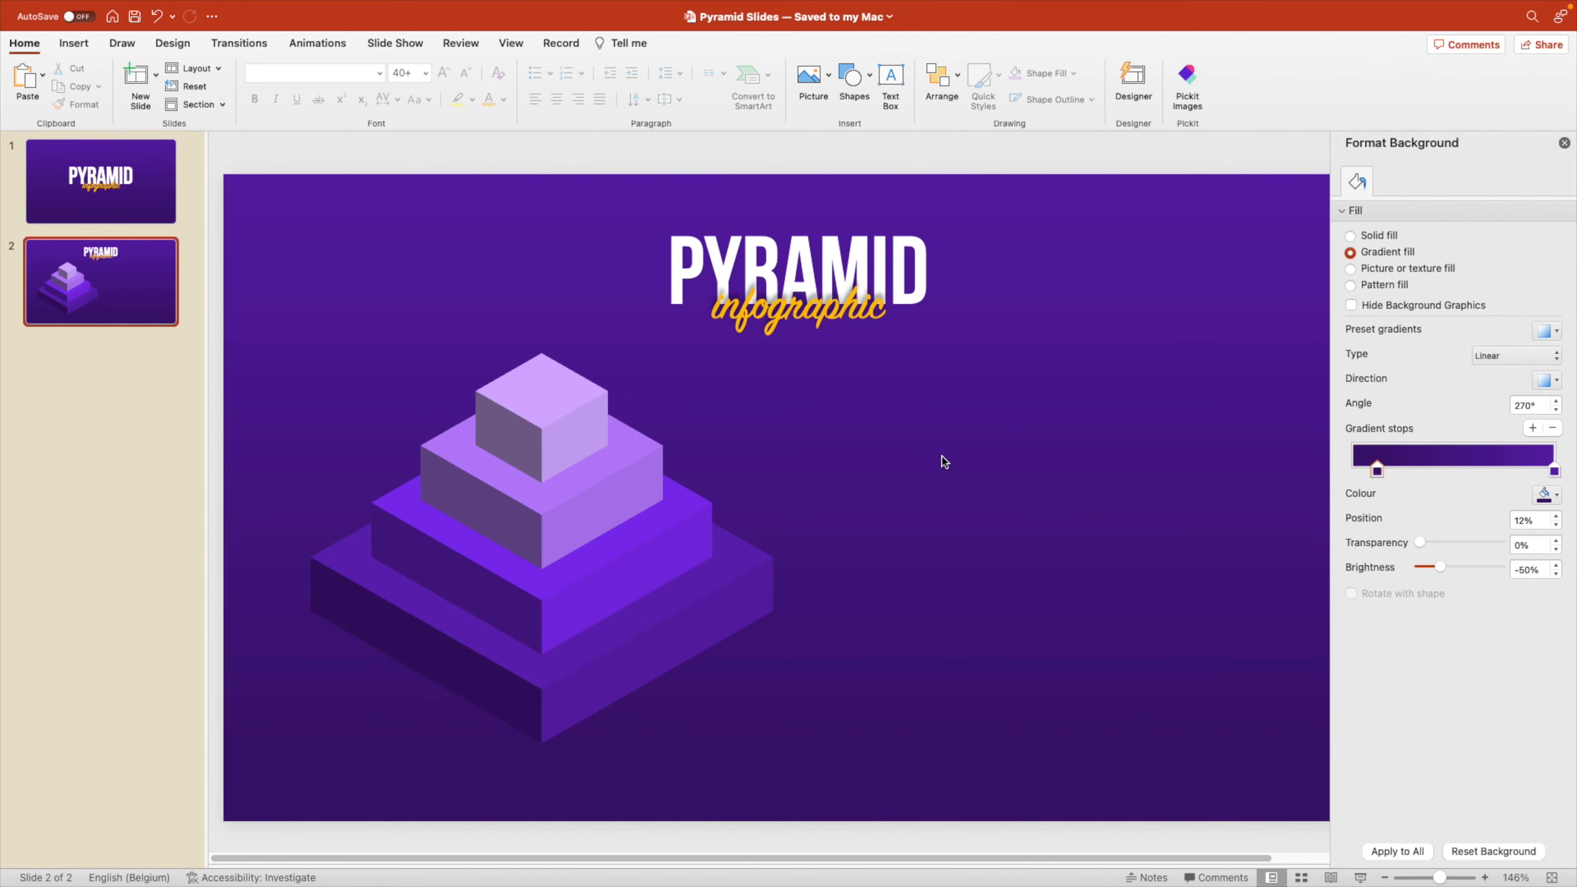
# Add a wide text box to the right of the pyramid's top block reading "01 LOREM IPSUM".
pyautogui.click(894, 76)
pyautogui.moveTo(825, 383); pyautogui.dragTo(1221, 459)
pyautogui.write('01')
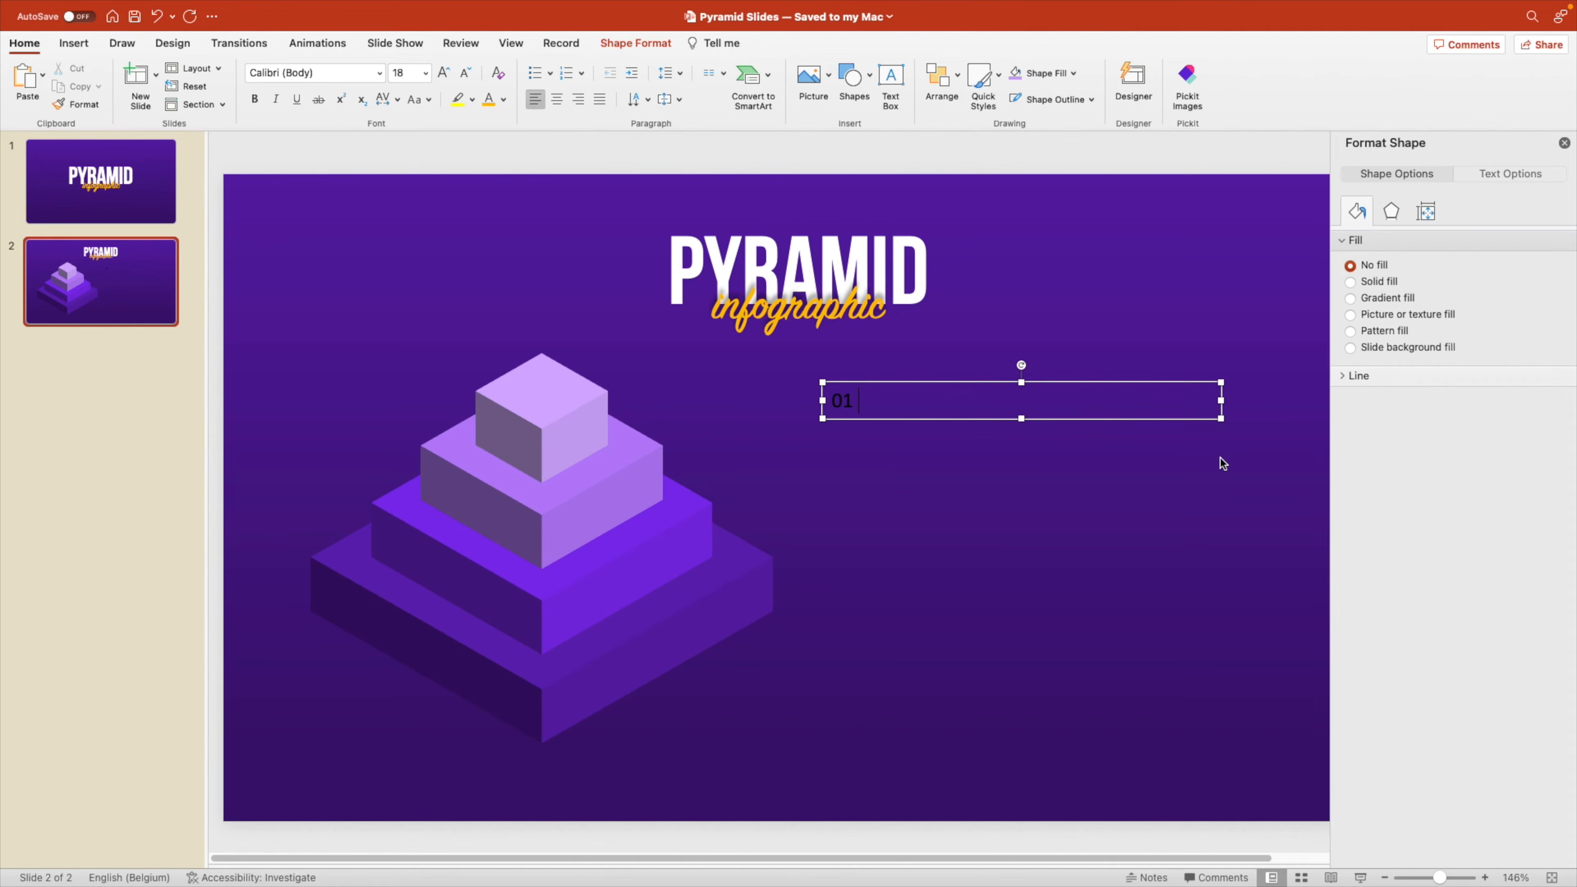
pyautogui.write(' LOREM IPSUM')
# Set the whole "01 LOREM IPSUM" heading to the Avenir Next font in bold.
pyautogui.press('super+a')
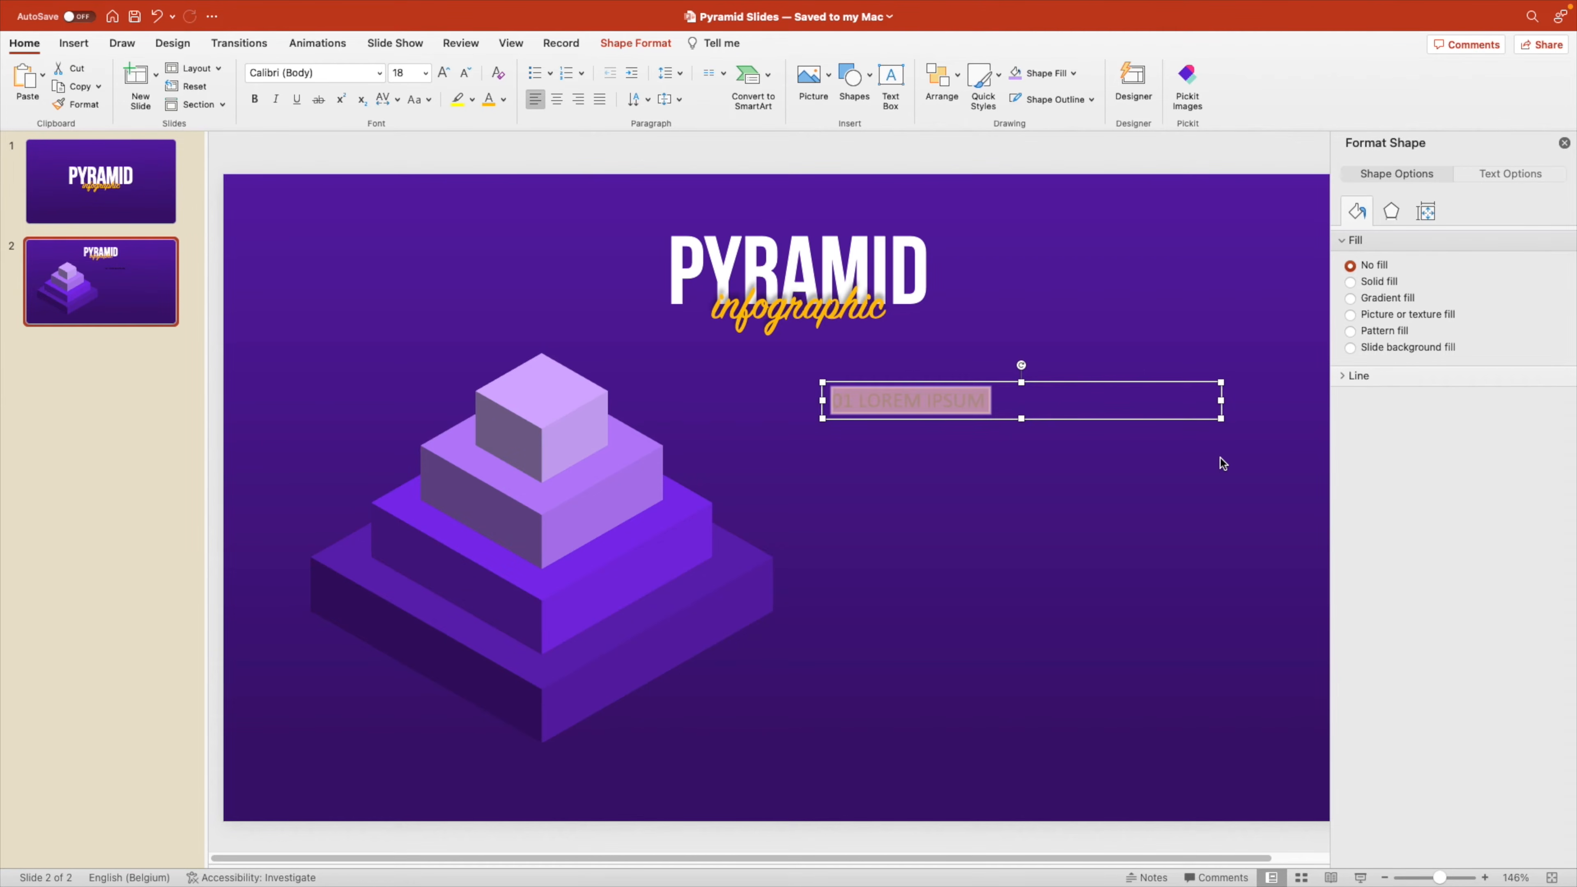
pyautogui.click(345, 70)
pyautogui.write('Avenir Next')
pyautogui.press('Return')
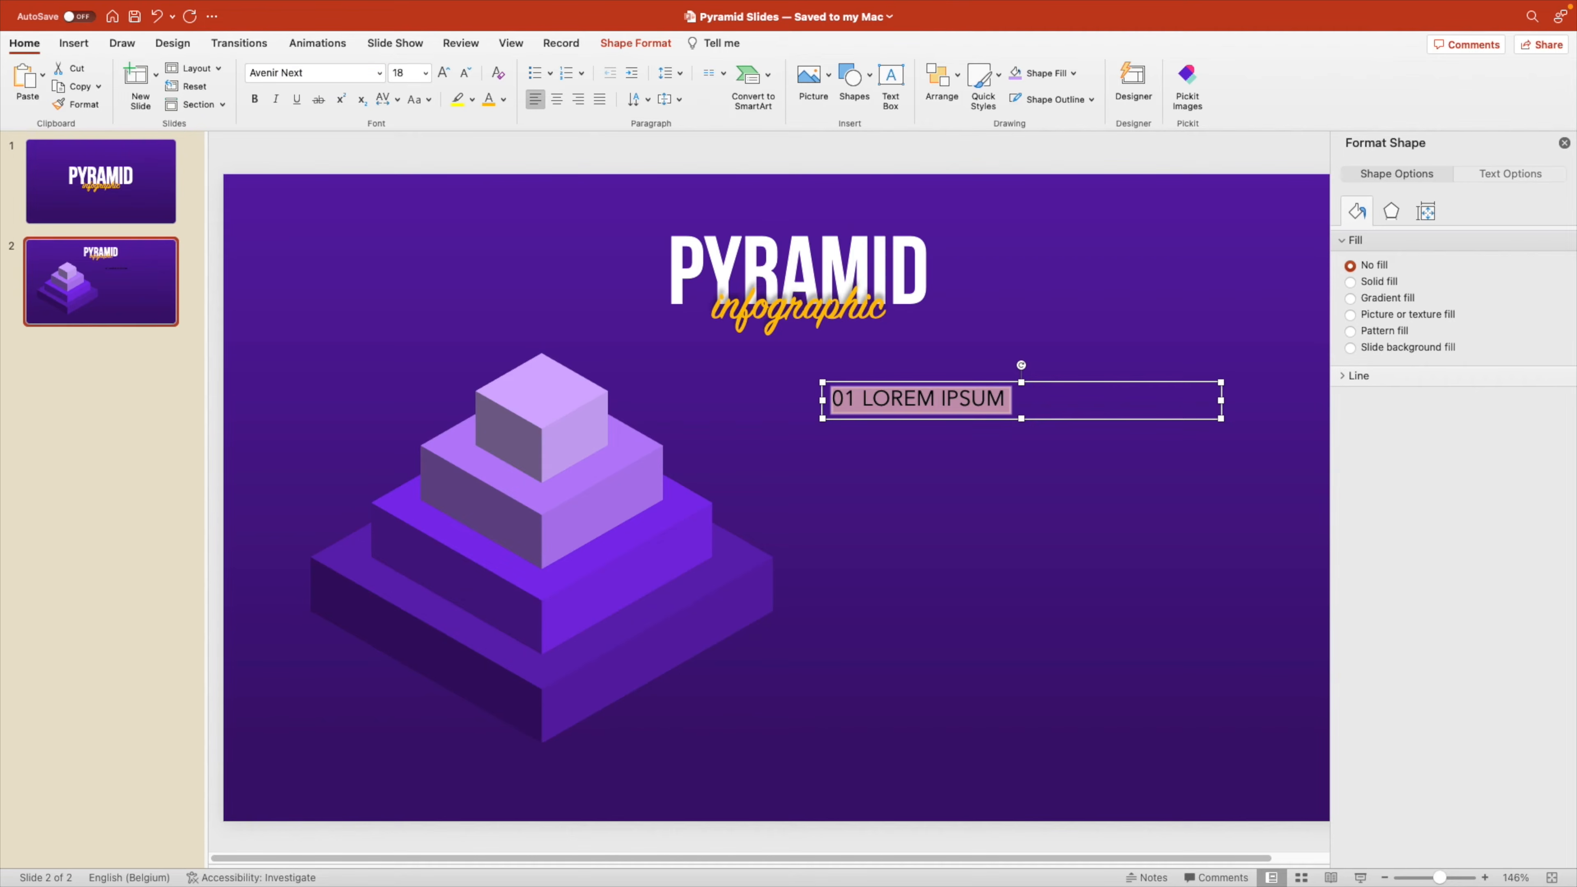
pyautogui.click(379, 73)
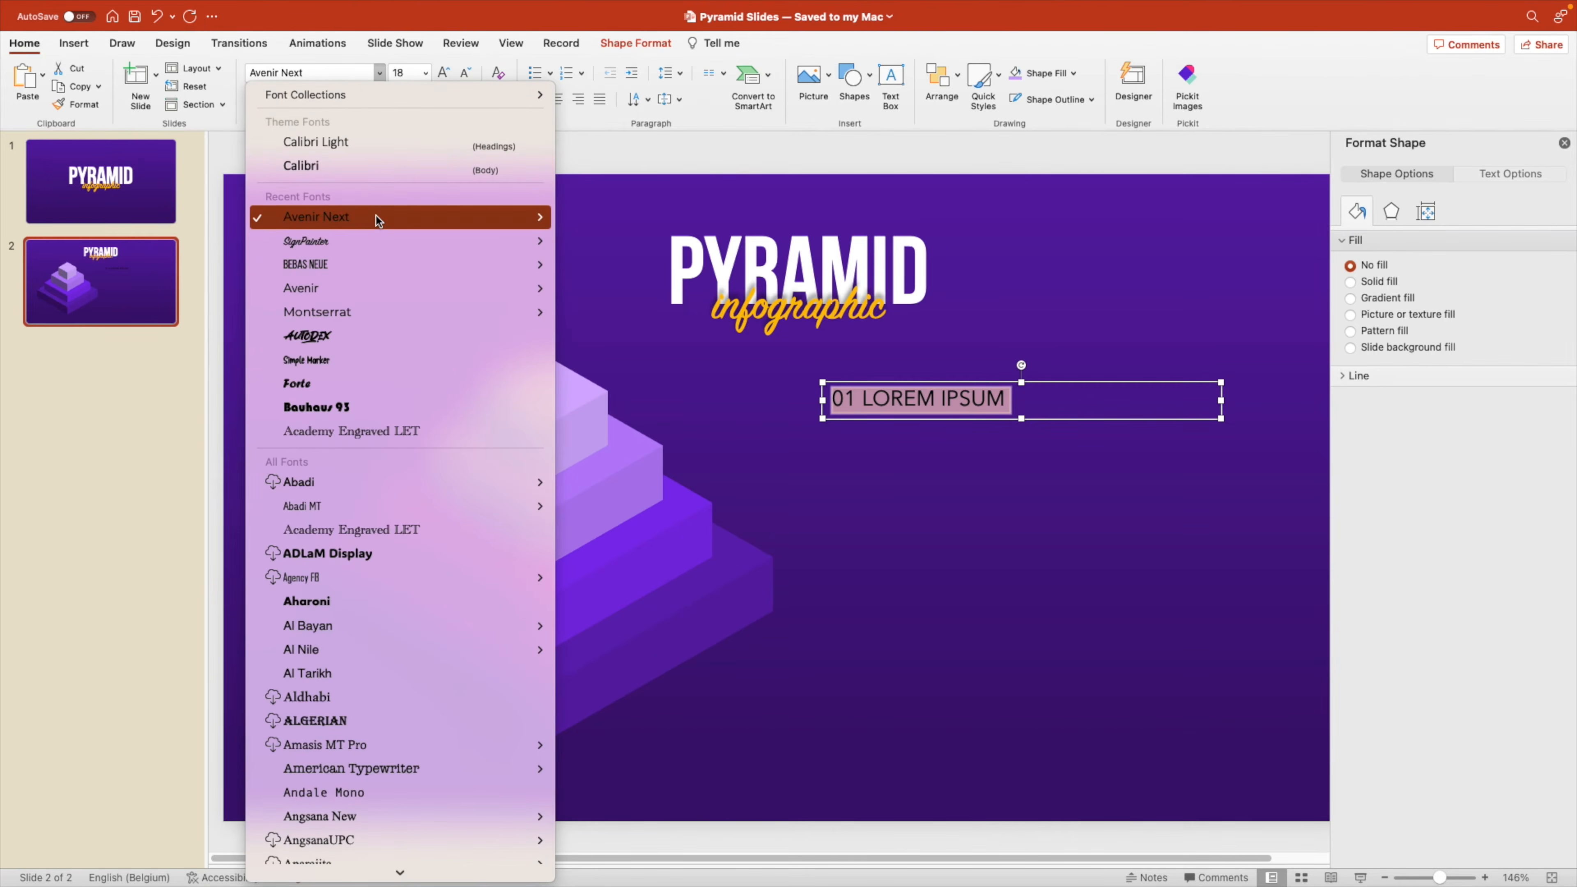
pyautogui.moveTo(378, 221)
pyautogui.click(617, 439)
# Colour the heading text pale violet to match the pyramid's top block and start a new line below it.
pyautogui.click(503, 100)
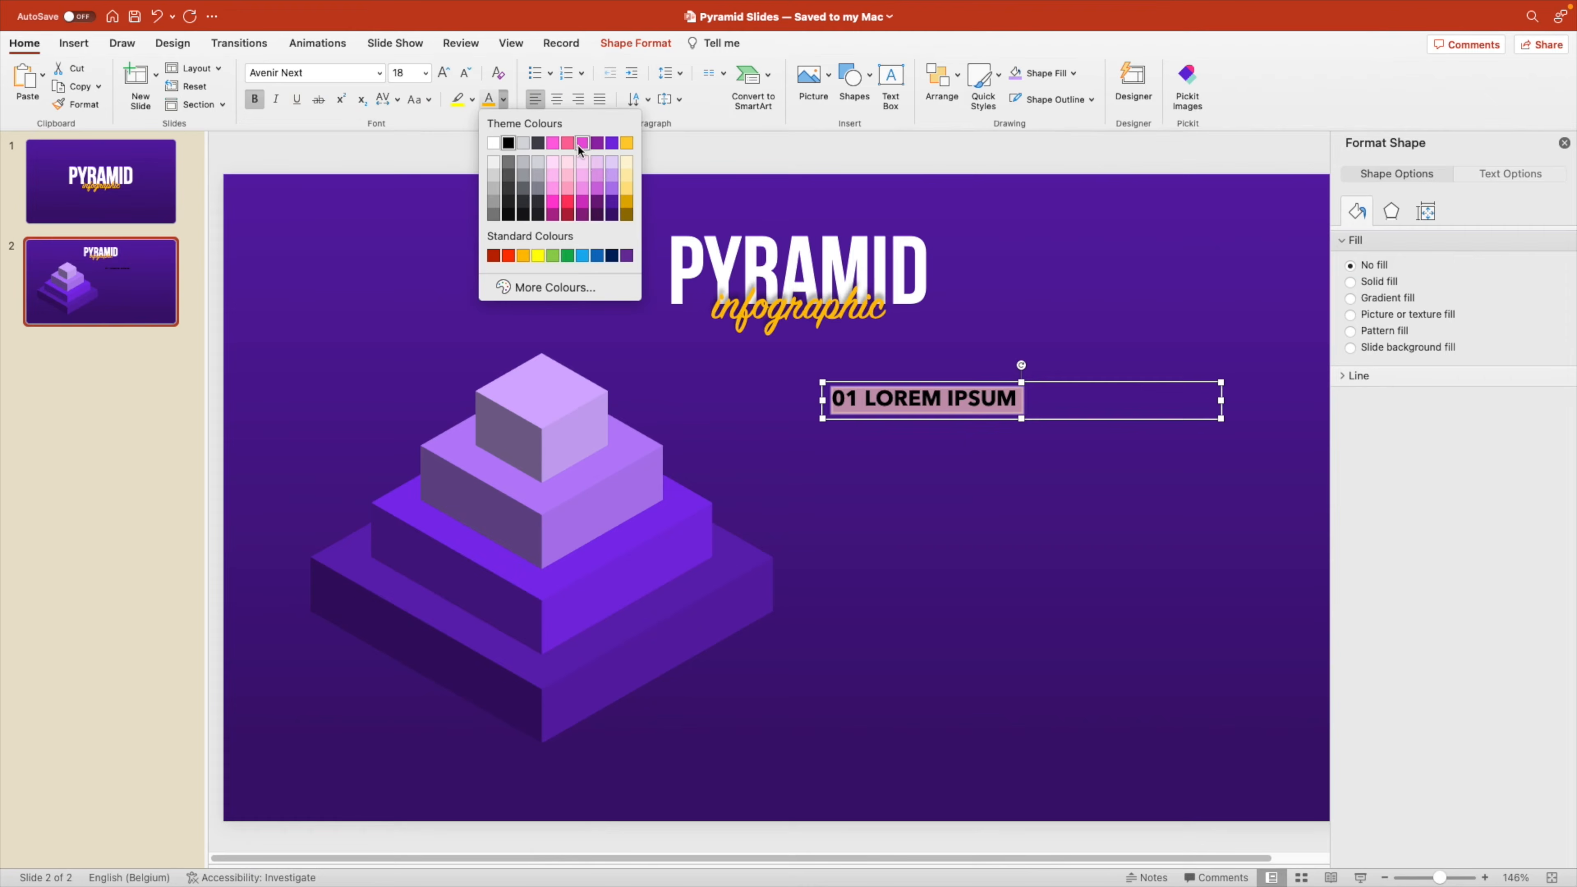
pyautogui.click(611, 180)
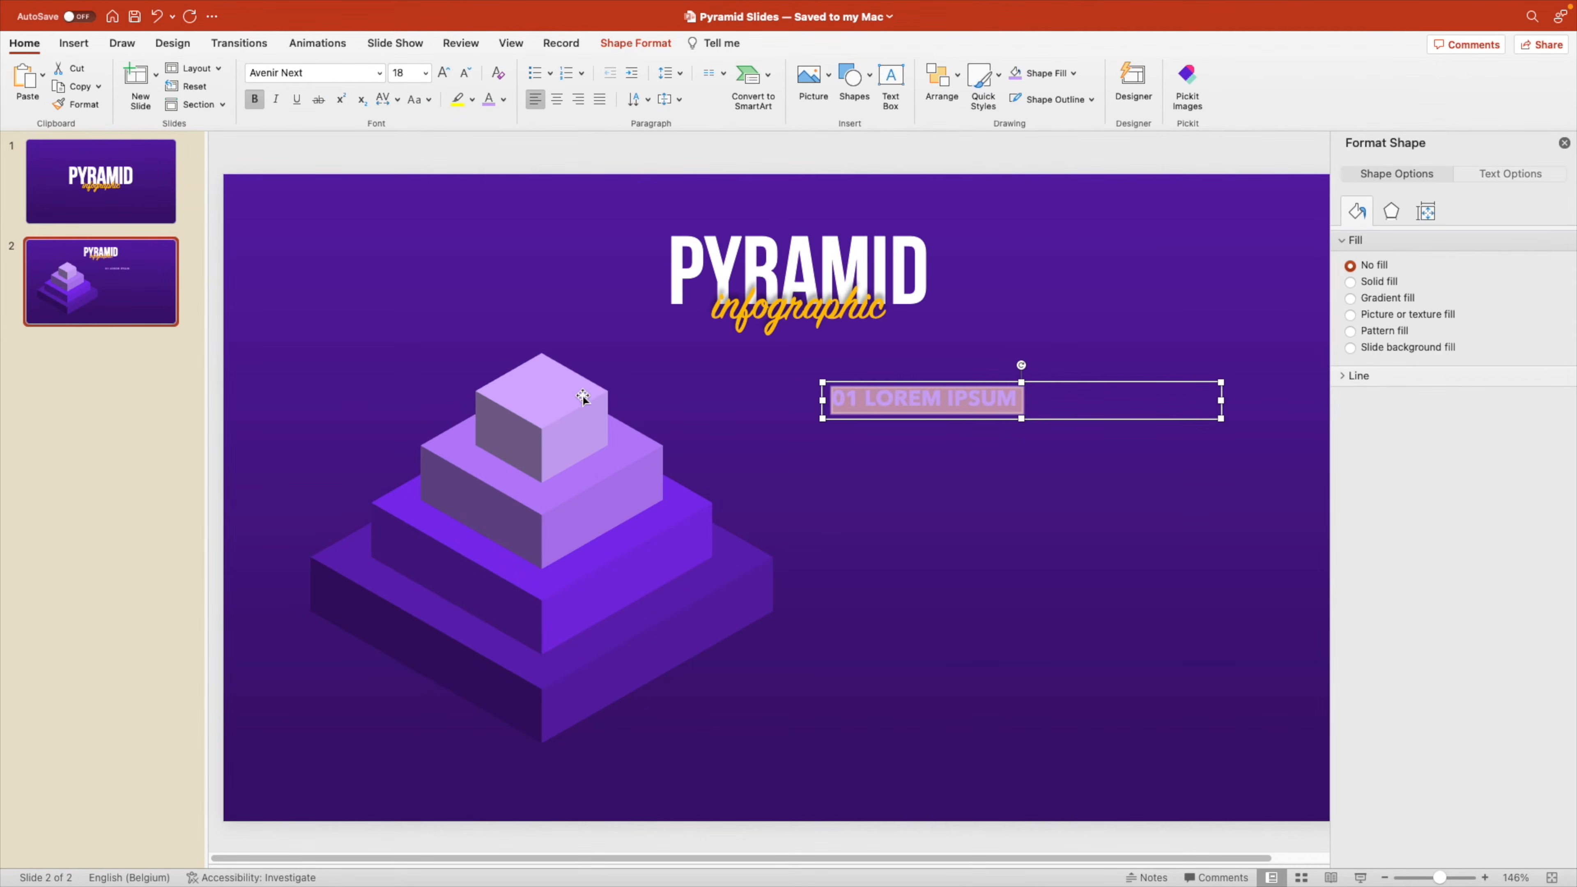
pyautogui.click(1016, 396)
pyautogui.press('Return')
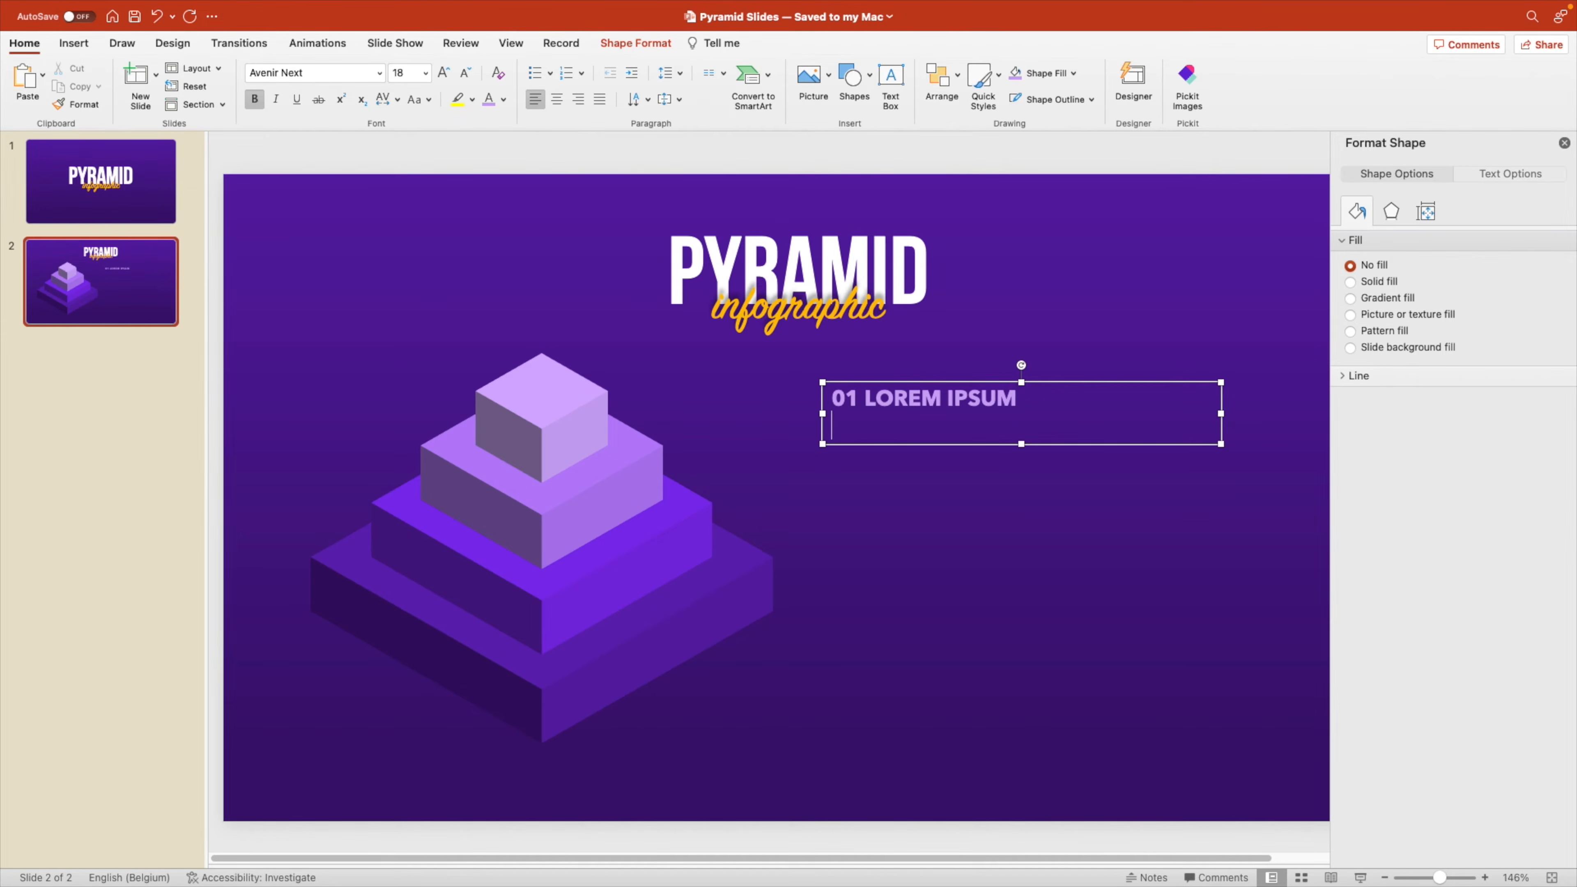